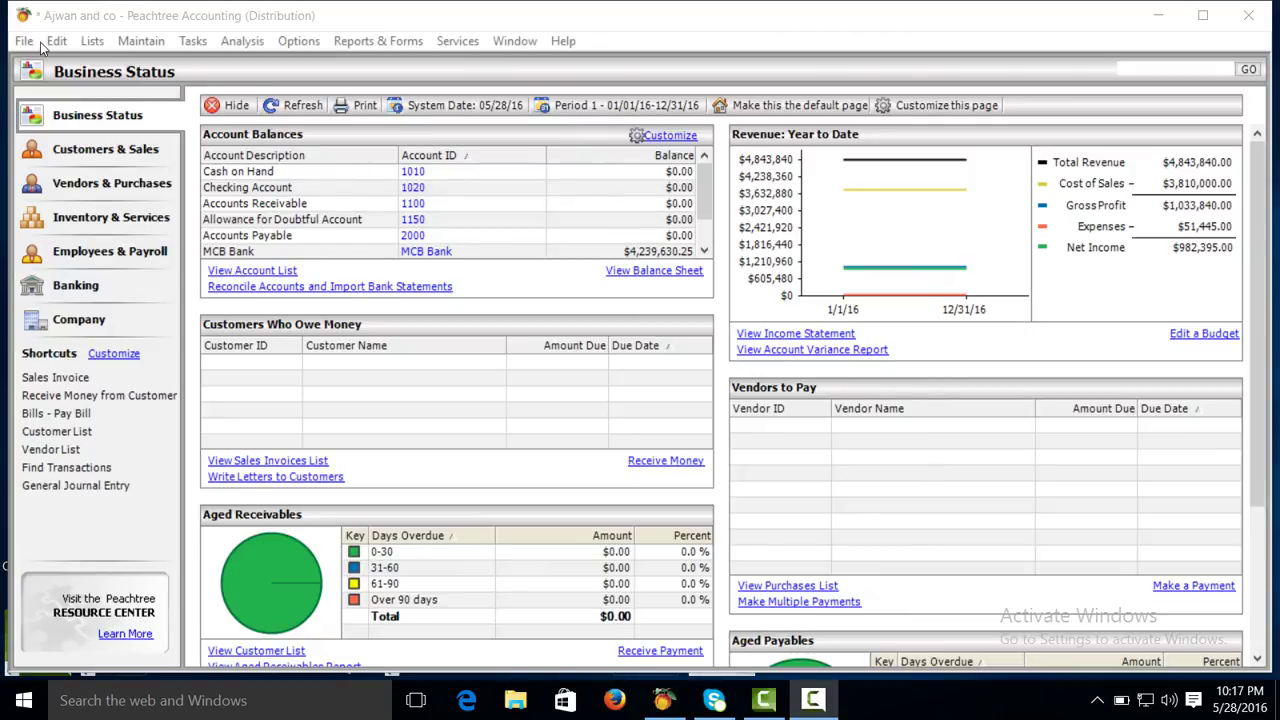
Start creating a new company without keeping the Ajwan and co company open
left_click(25, 41)
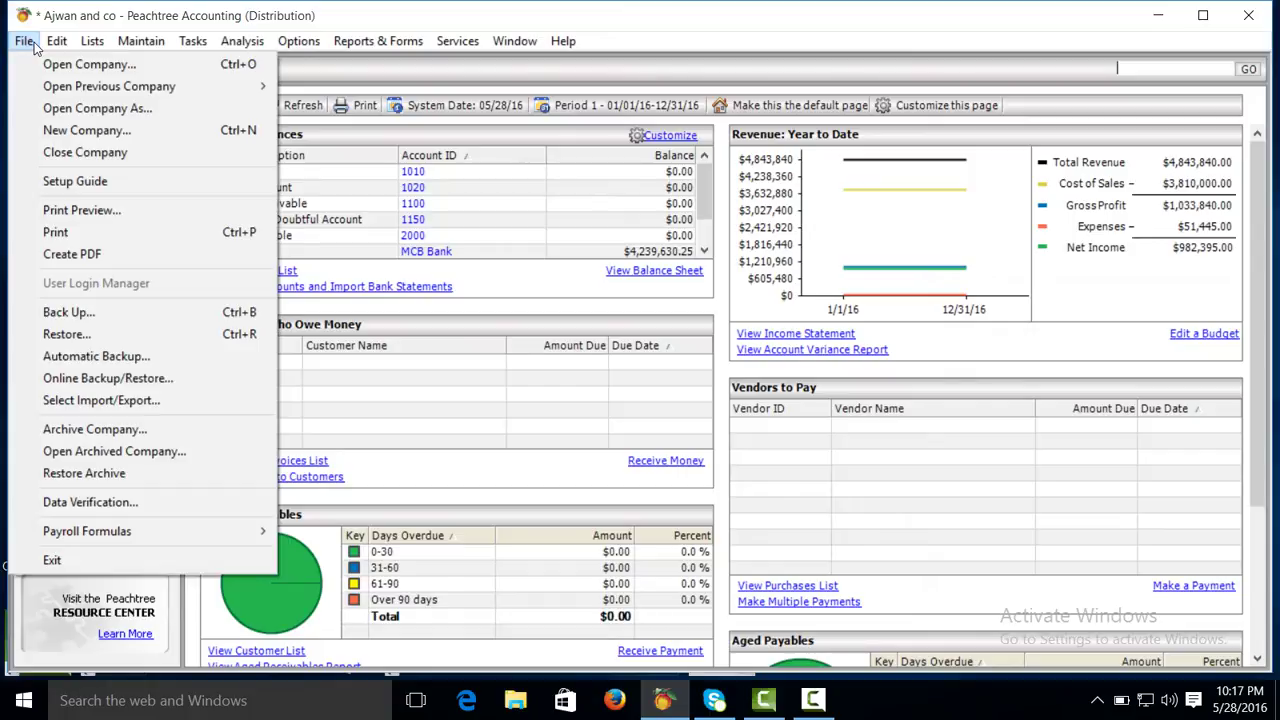
left_click(30, 45)
left_click(28, 48)
left_click(50, 130)
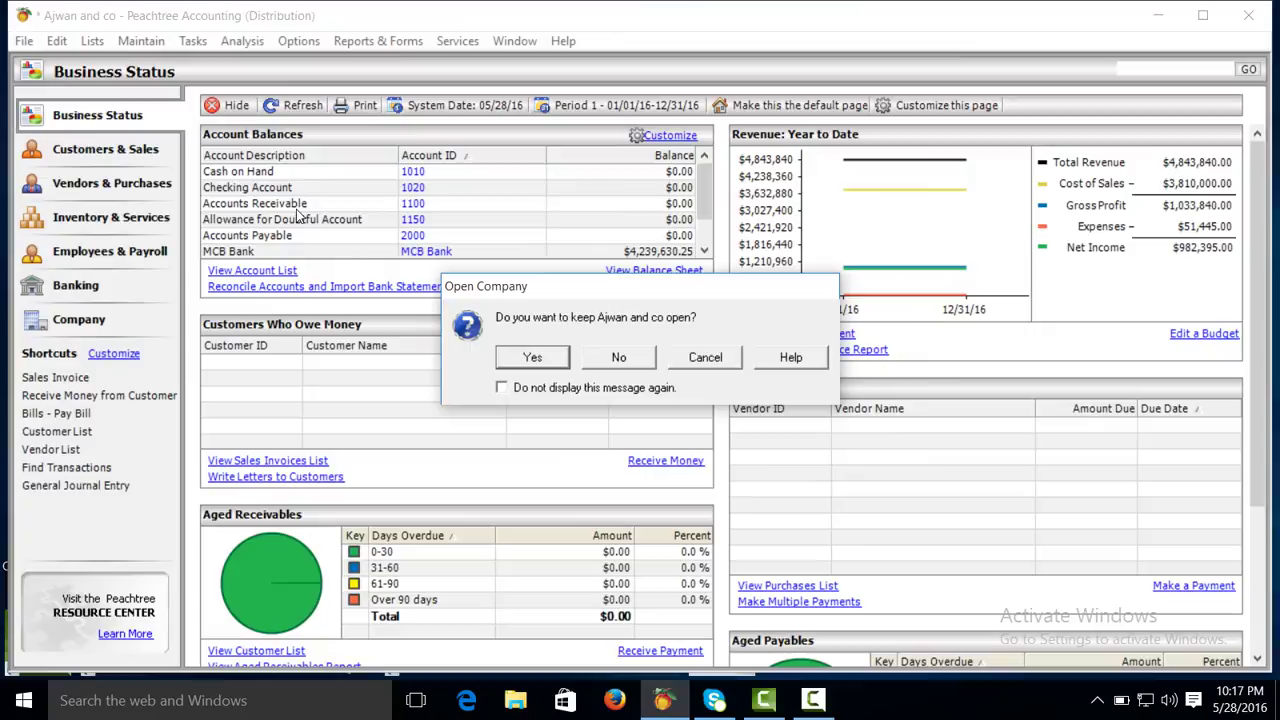
left_click(619, 357)
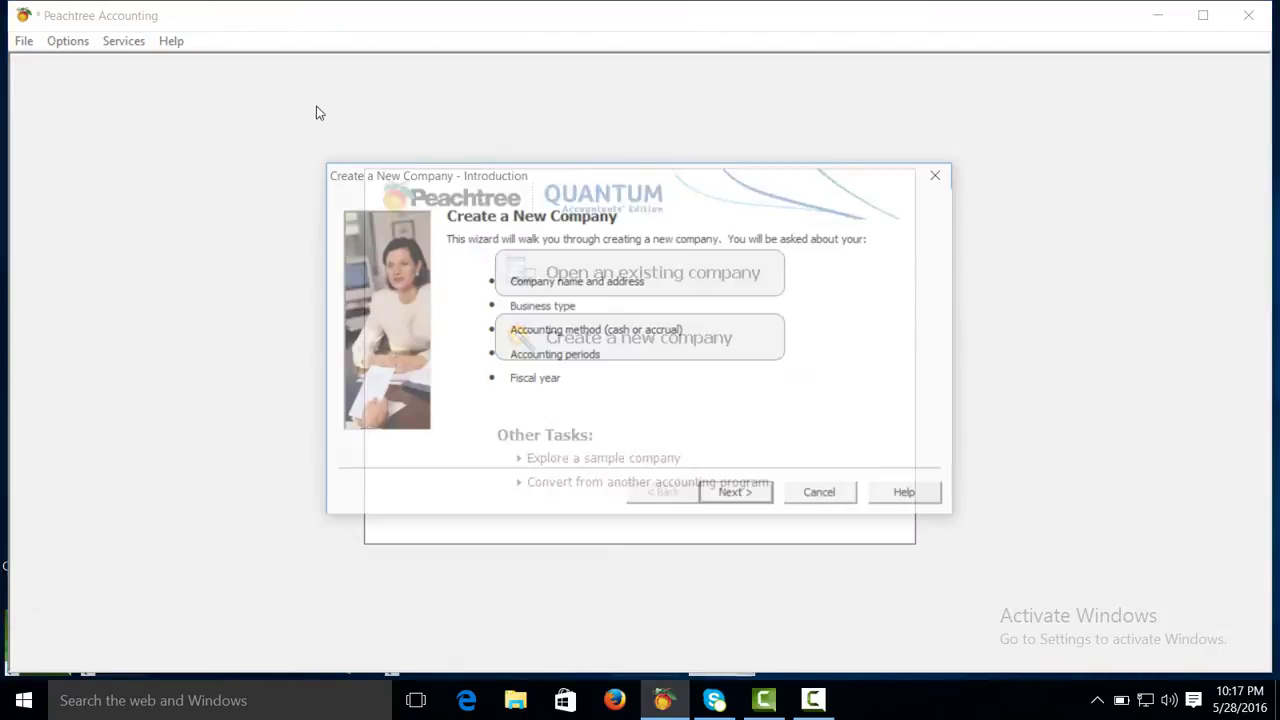
Make the new company compatible with Peachtree Premium Accounting for Manufacturing 2010 and continue to the company information
left_click(743, 497)
left_click(895, 297)
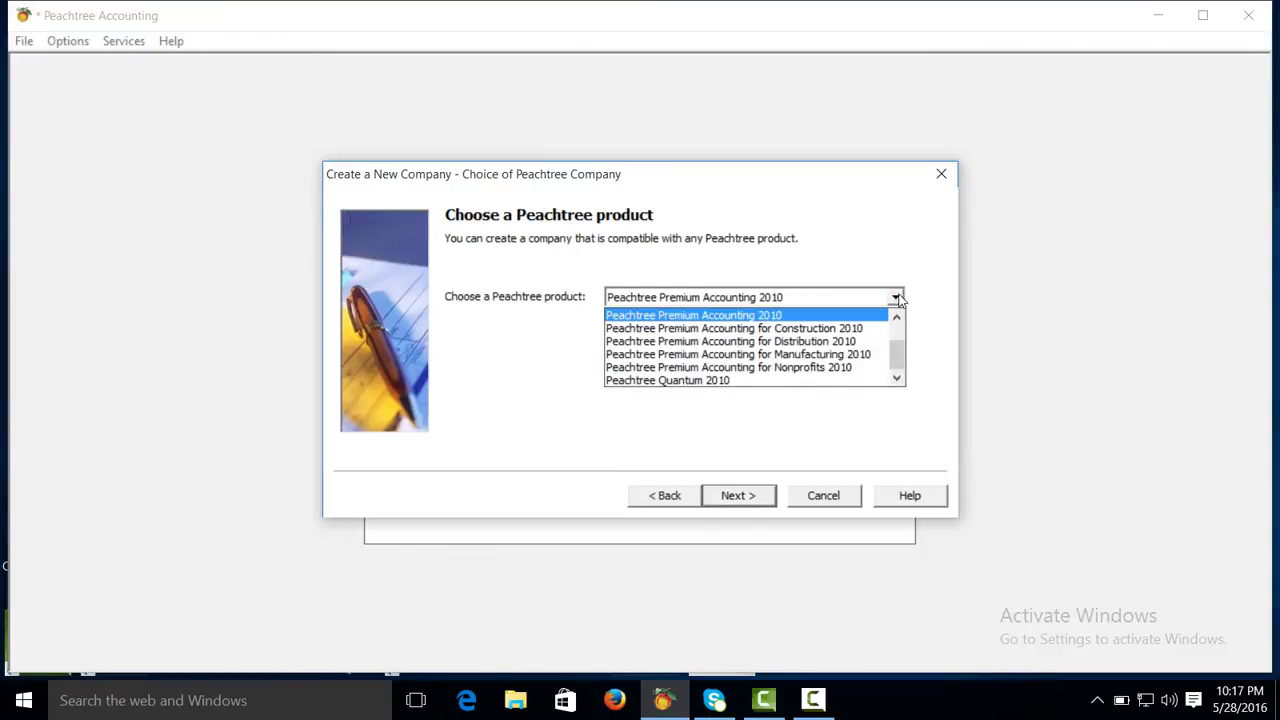
left_click(871, 354)
left_click(745, 496)
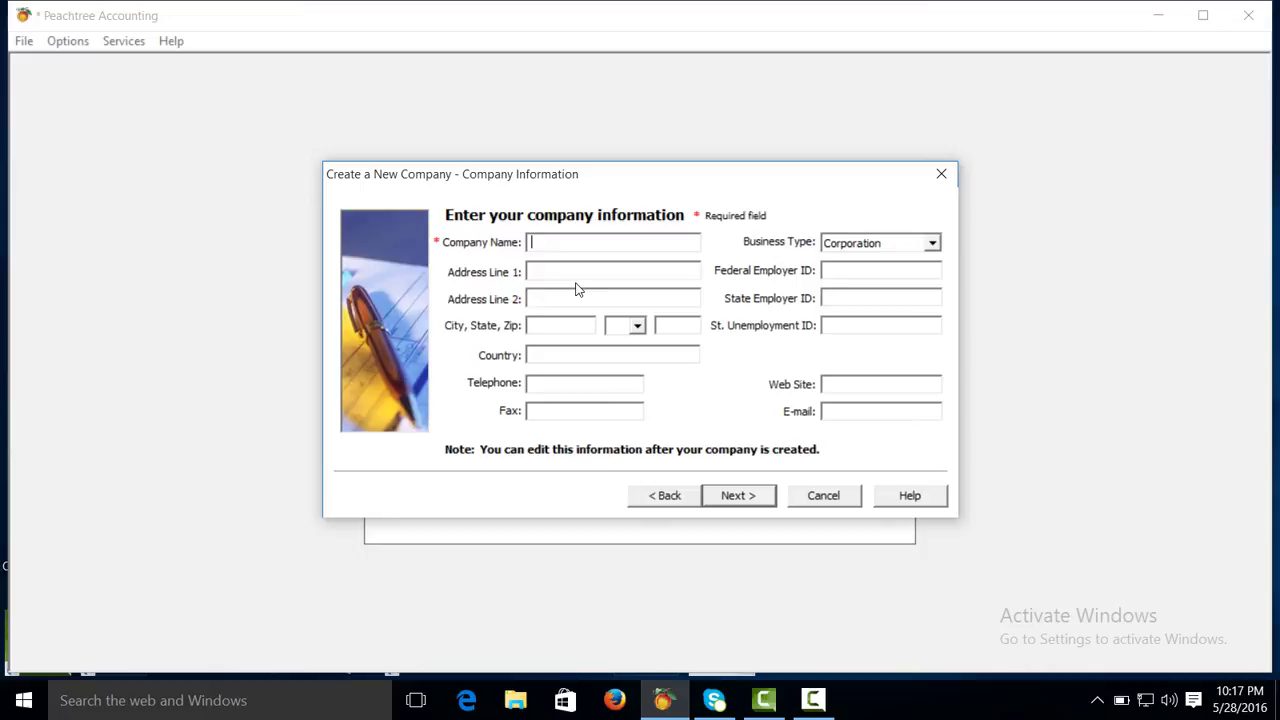
Enter AL-Rahma Furniture as the company name and choose the business type starting with L, leaving the address fields blank
type("AL-Rahma Furniture")
key("Tab")
key("Tab")
key("Tab")
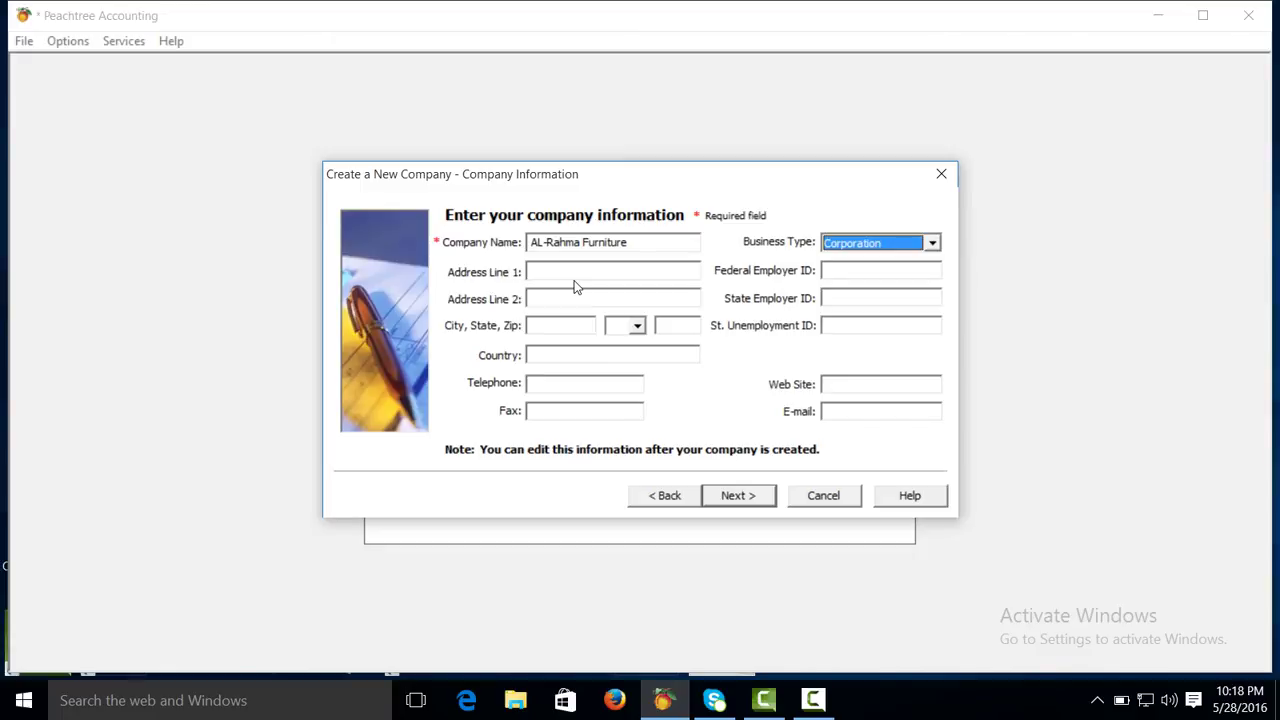
key("l")
left_click(746, 504)
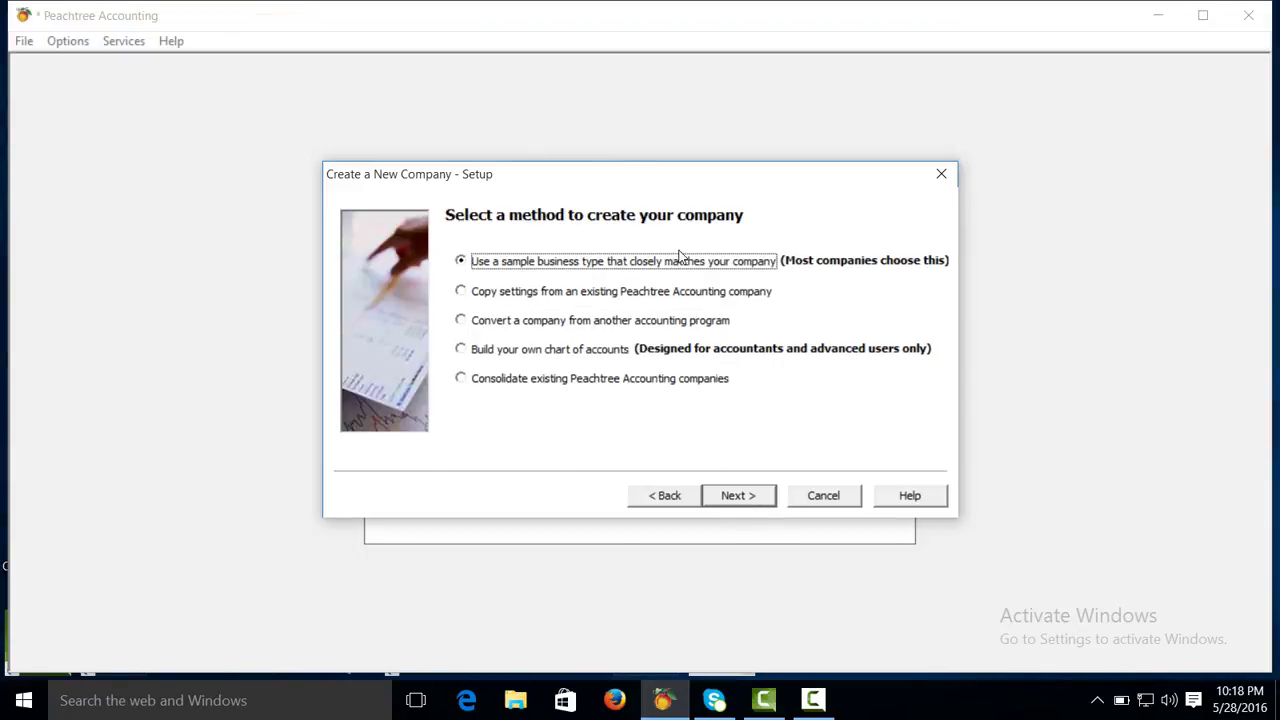
Base the company on the sample Manufacturing Company business type with the Accrual accounting method
left_click(740, 495)
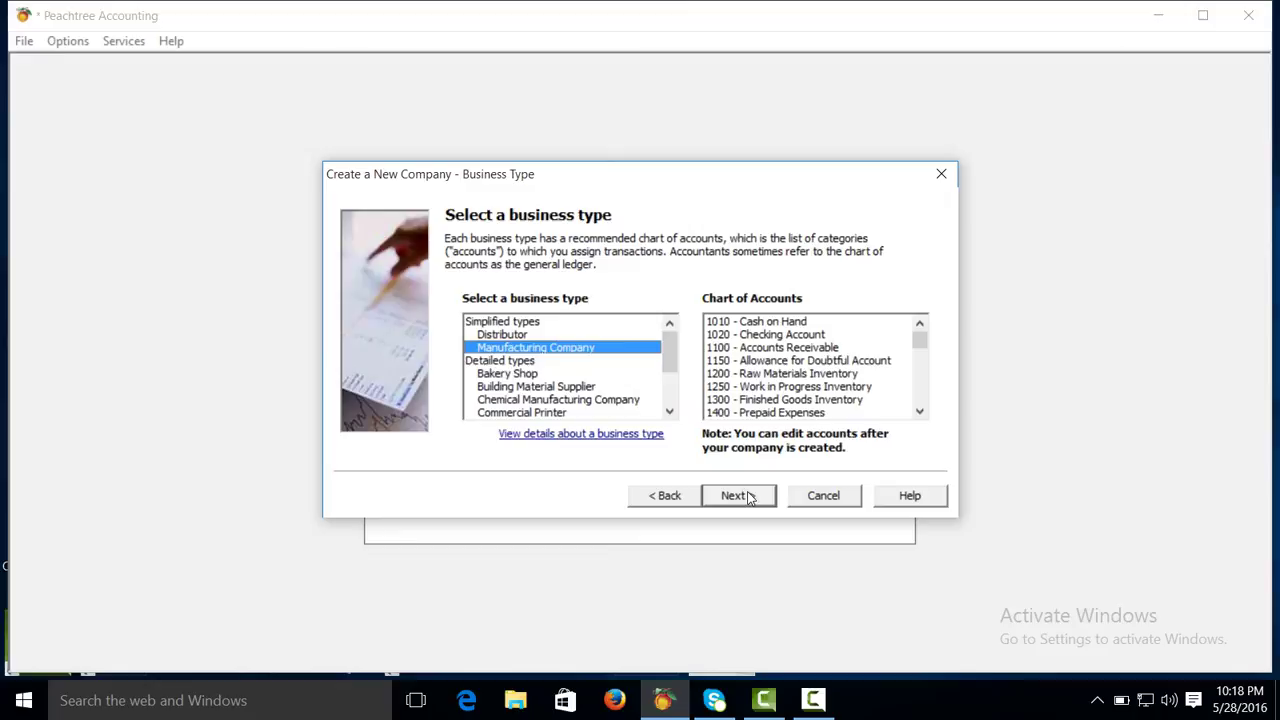
left_click(740, 495)
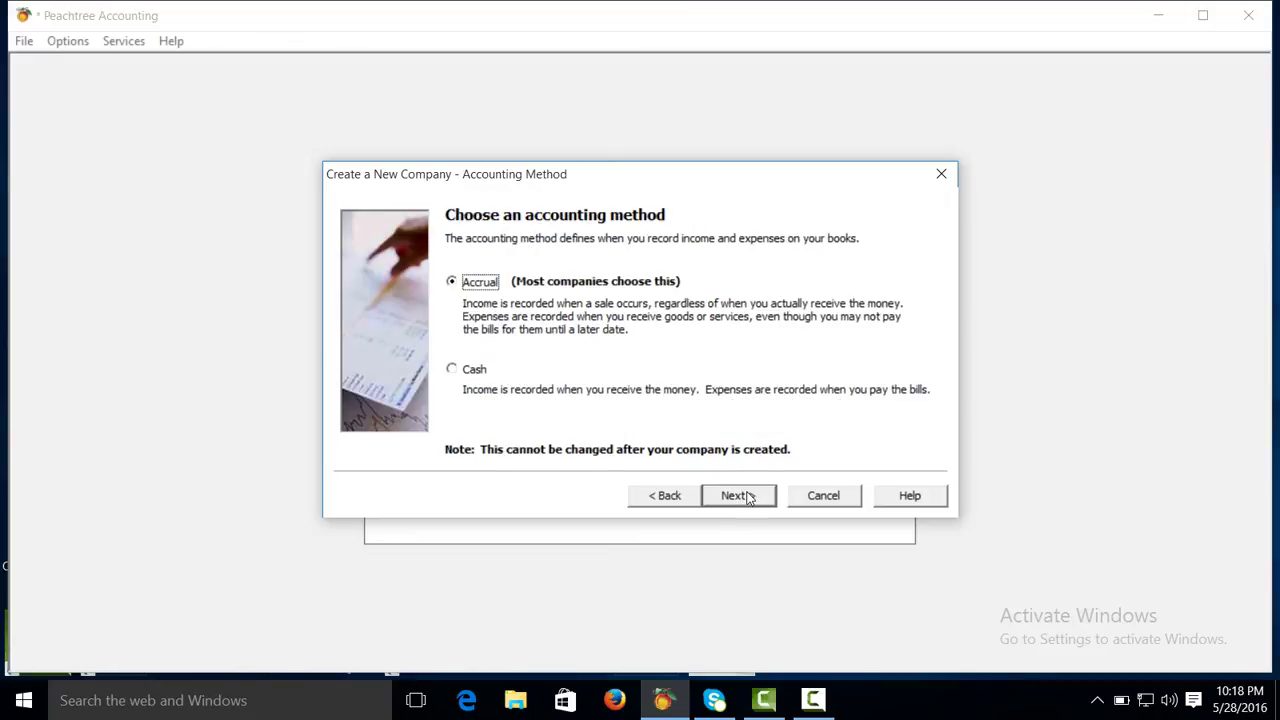
left_click(740, 495)
left_click(740, 495)
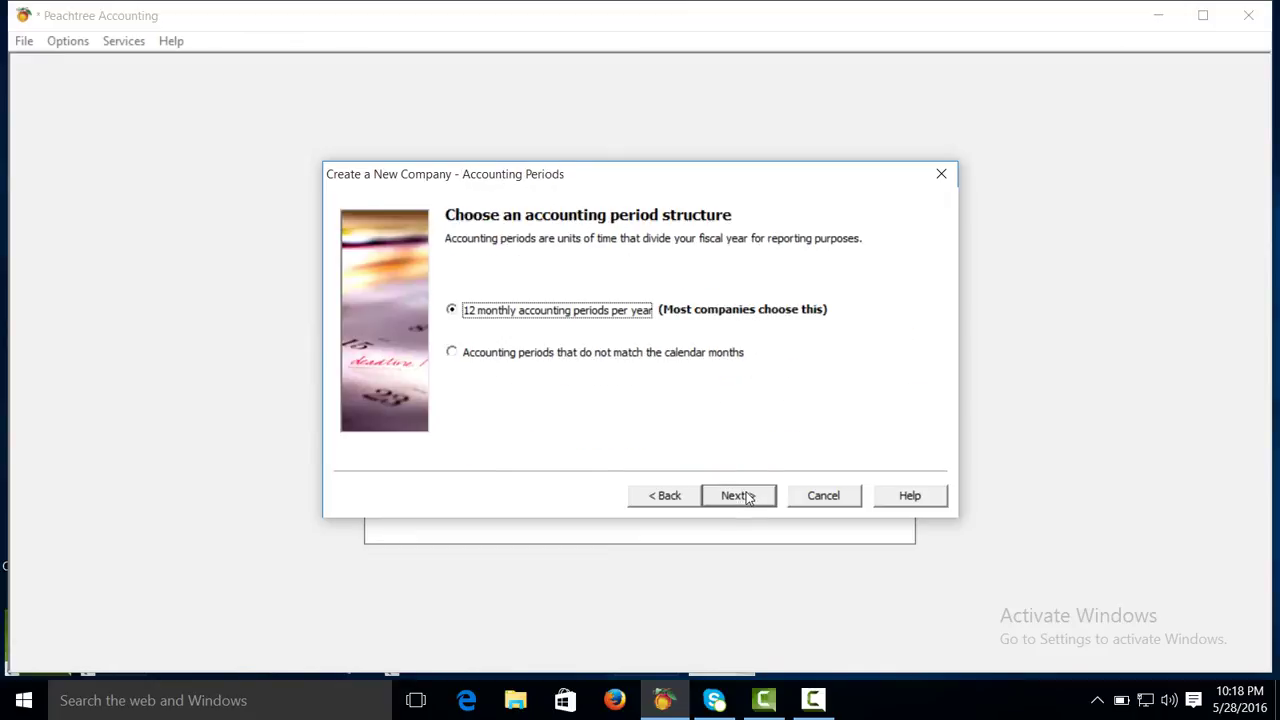
Choose accounting periods that do not match the calendar months, set 1 period per fiscal year, and finish creating the company
left_click(451, 352)
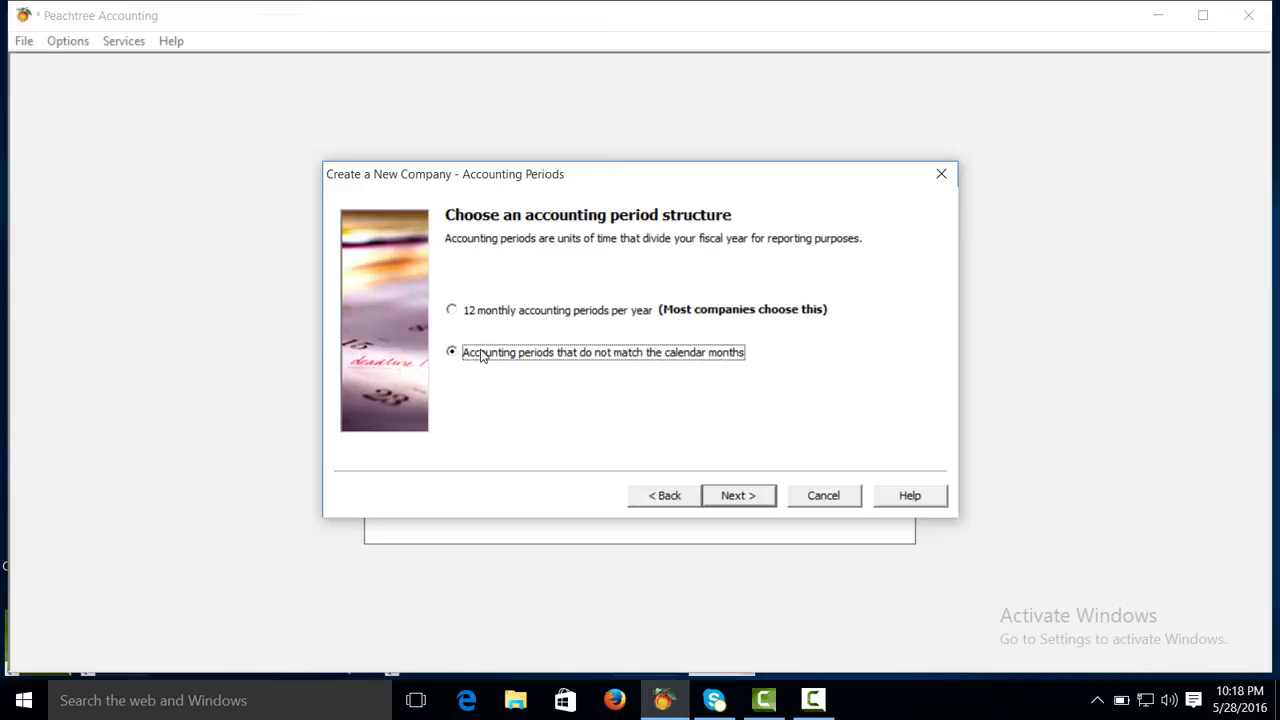
left_click(747, 499)
left_click(631, 335)
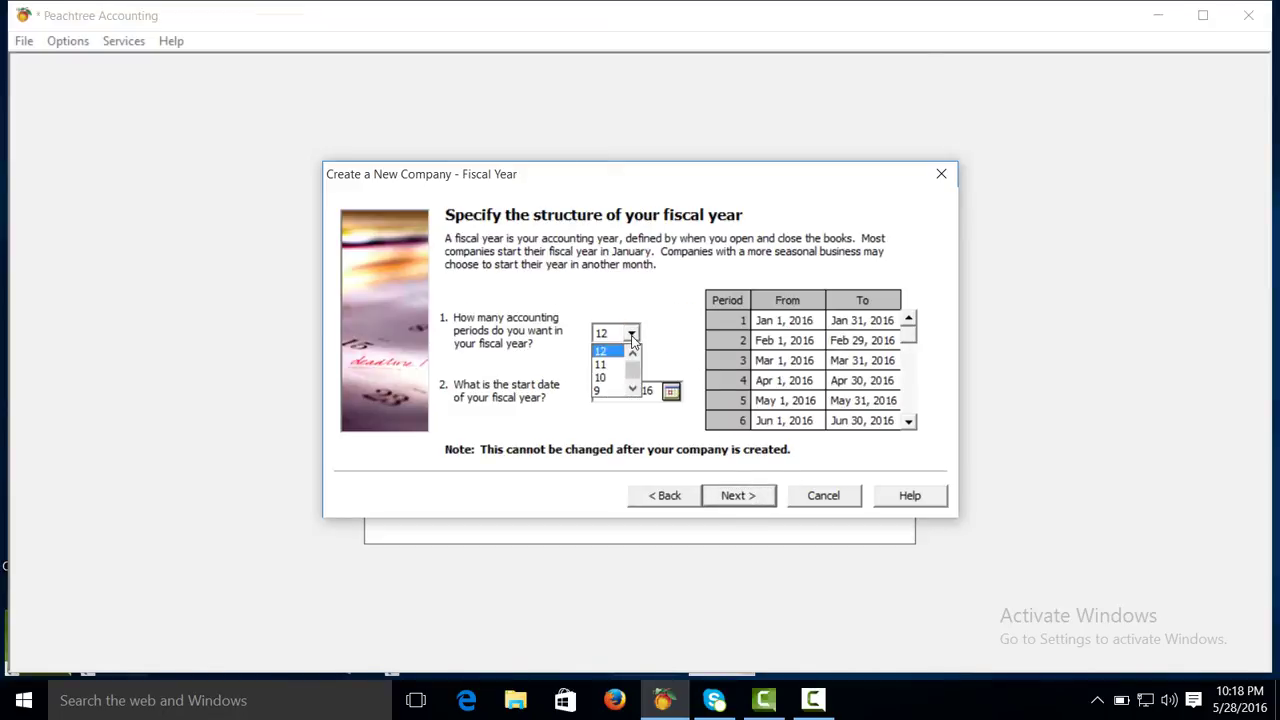
left_click(632, 353)
left_click(632, 389)
left_click(632, 389)
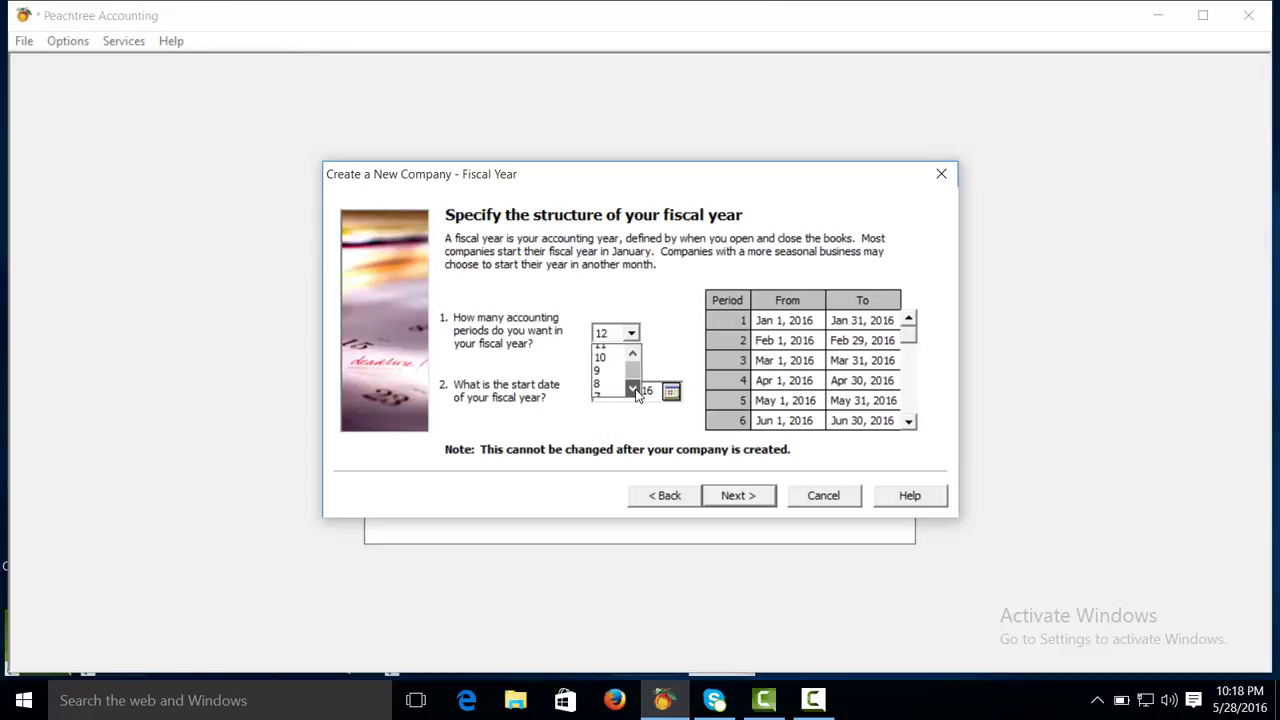
left_click(632, 389)
left_click(632, 389)
left_click(632, 389)
left_click(632, 389)
left_click(632, 389)
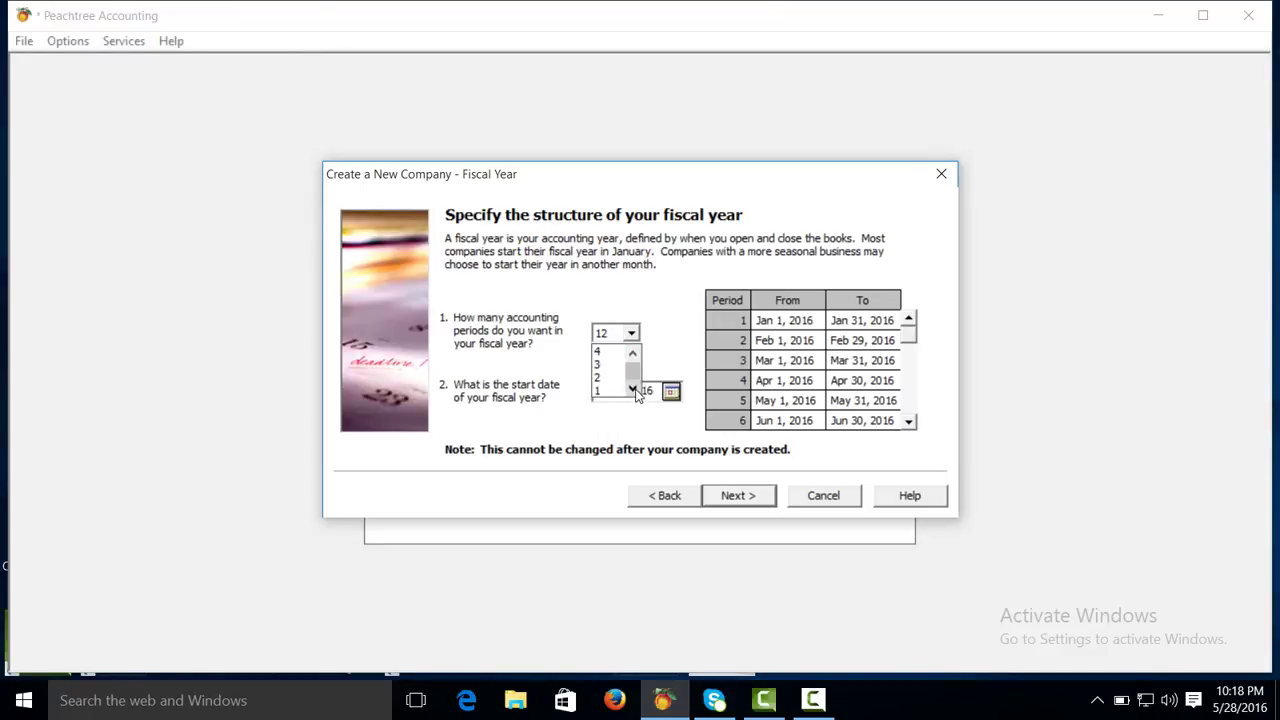
left_click(612, 391)
left_click(742, 495)
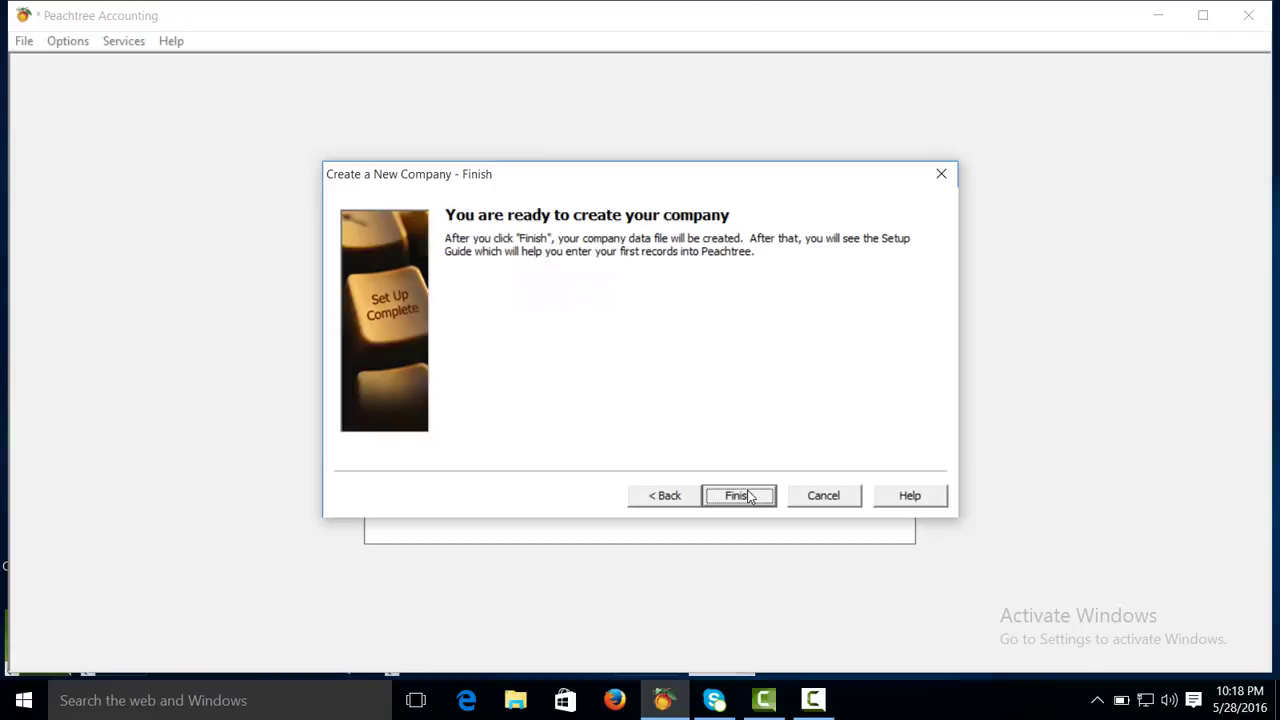
left_click(748, 497)
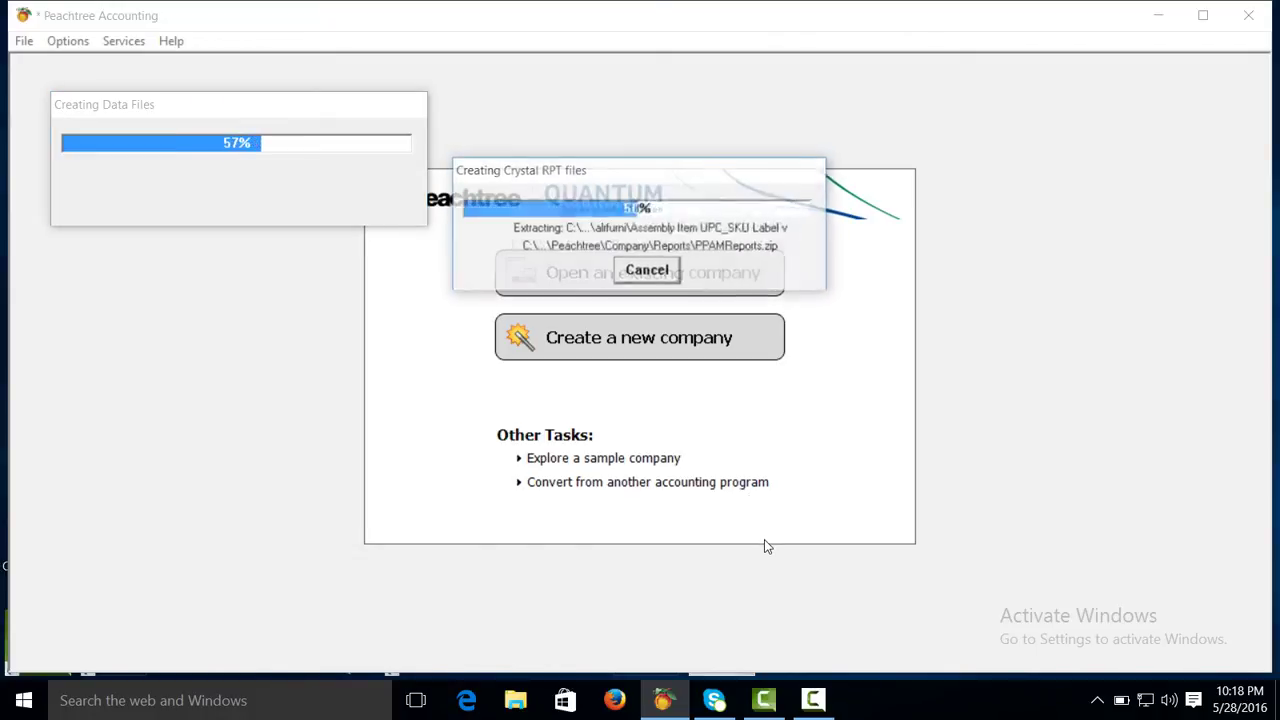
left_click(818, 695)
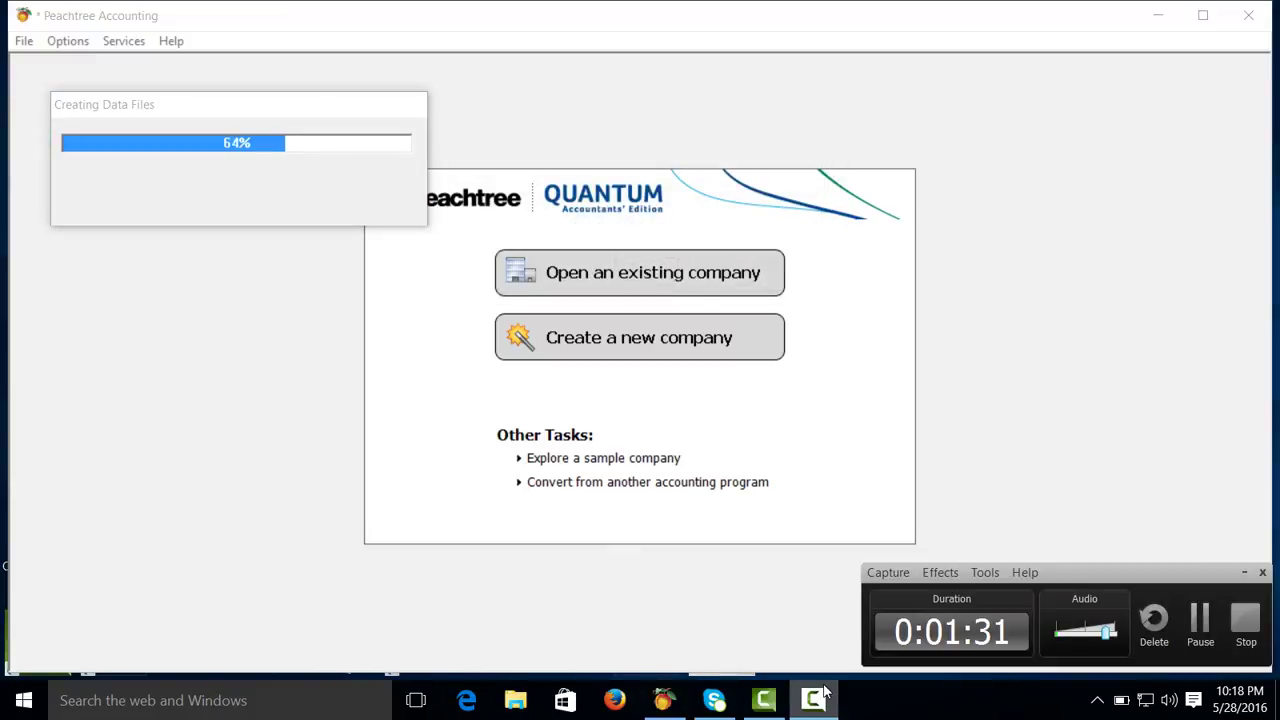
left_click(824, 690)
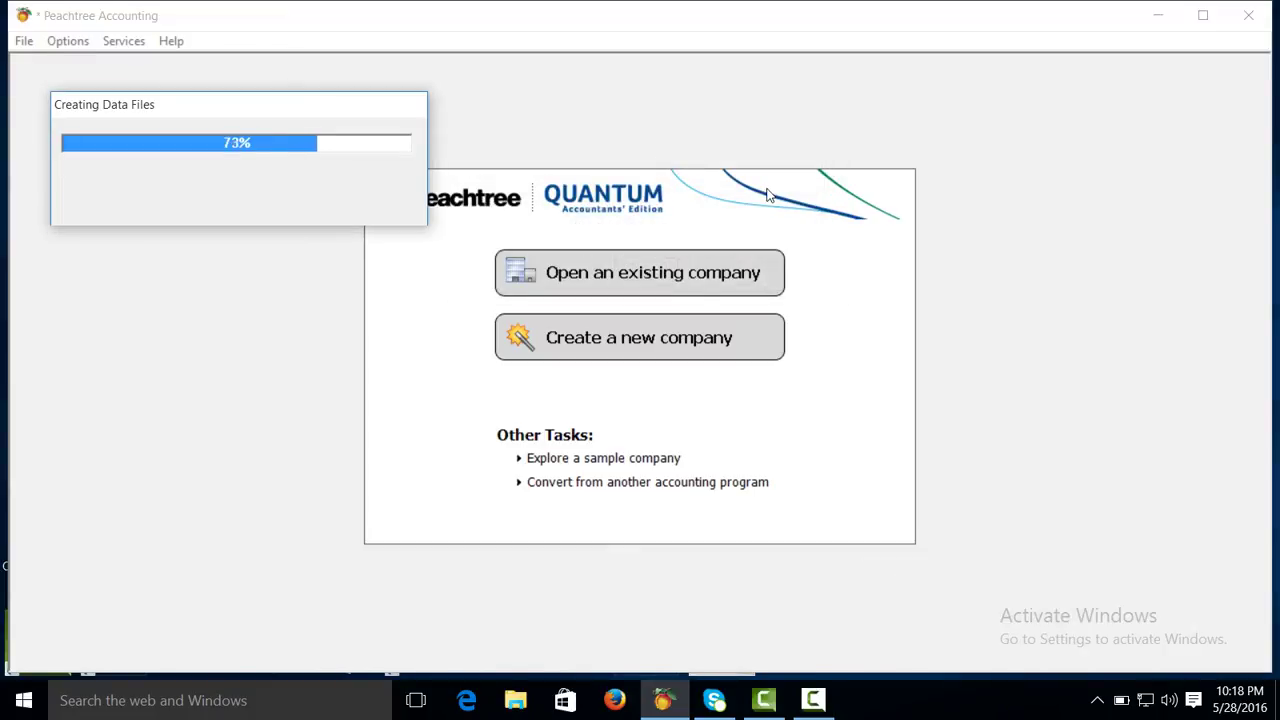
left_click(818, 697)
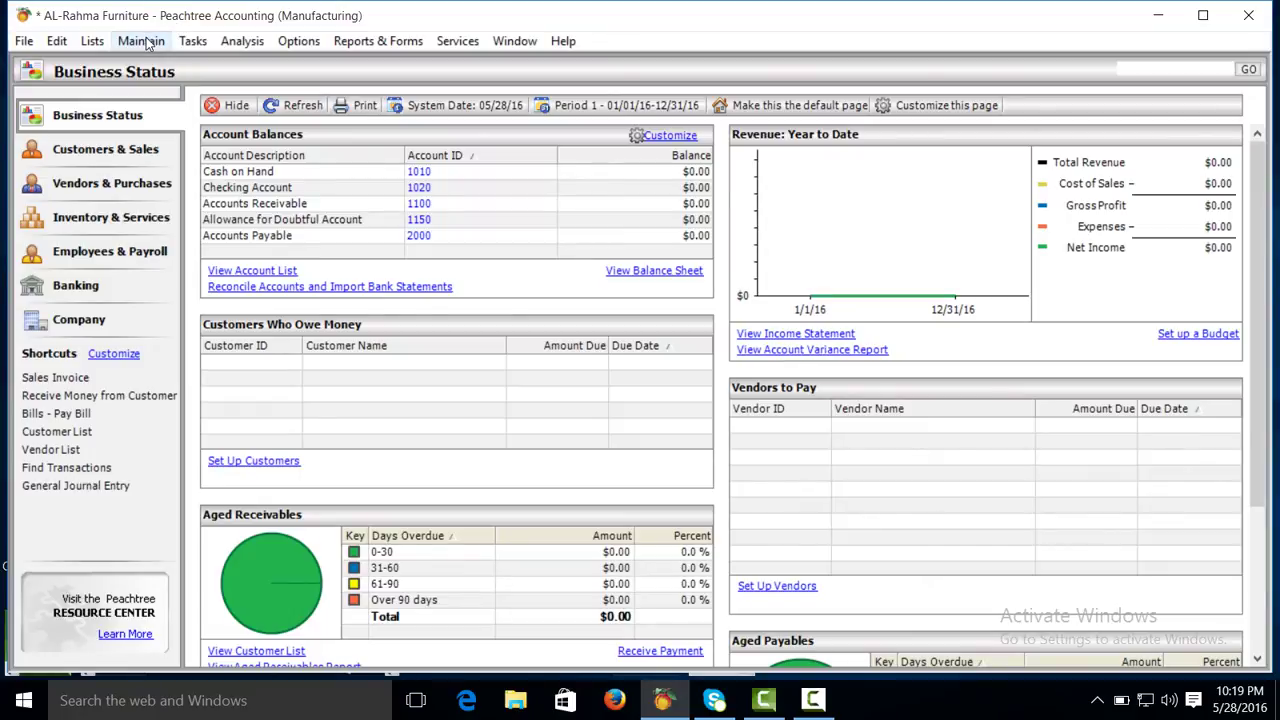
Open inventory item maintenance and enter Wood as the item ID and description of a stock item
left_click(146, 38)
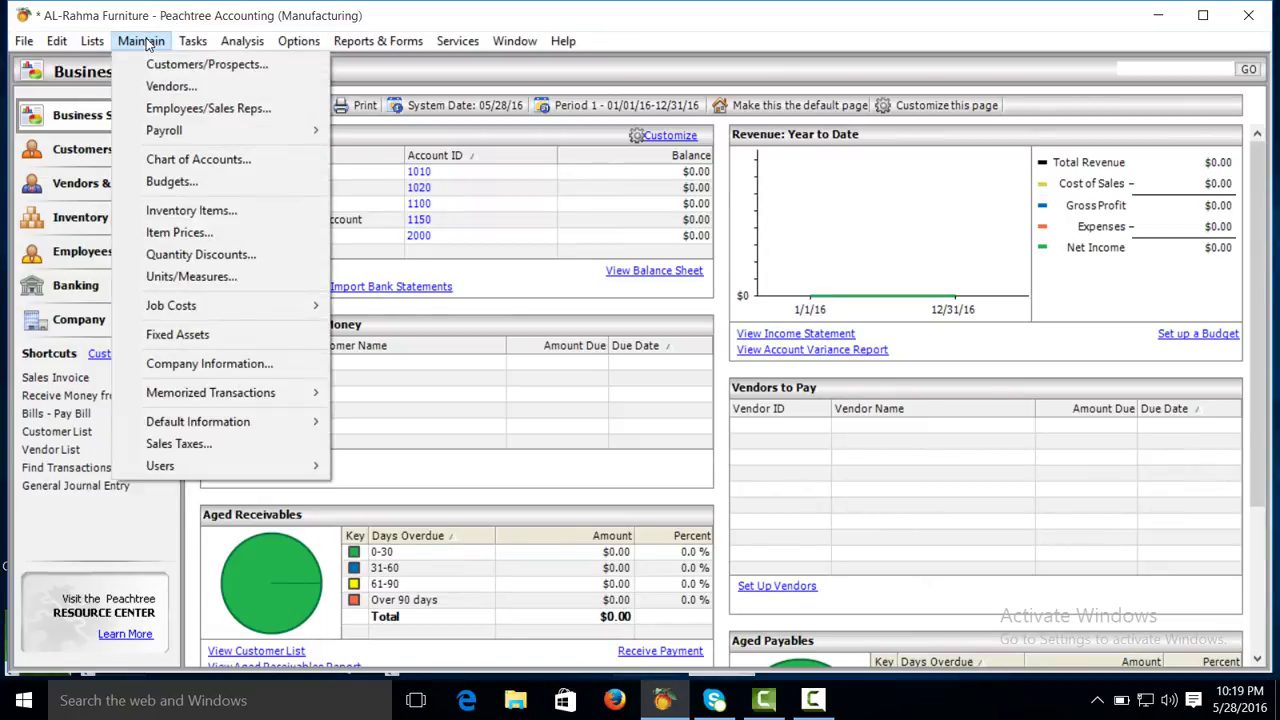
left_click(190, 212)
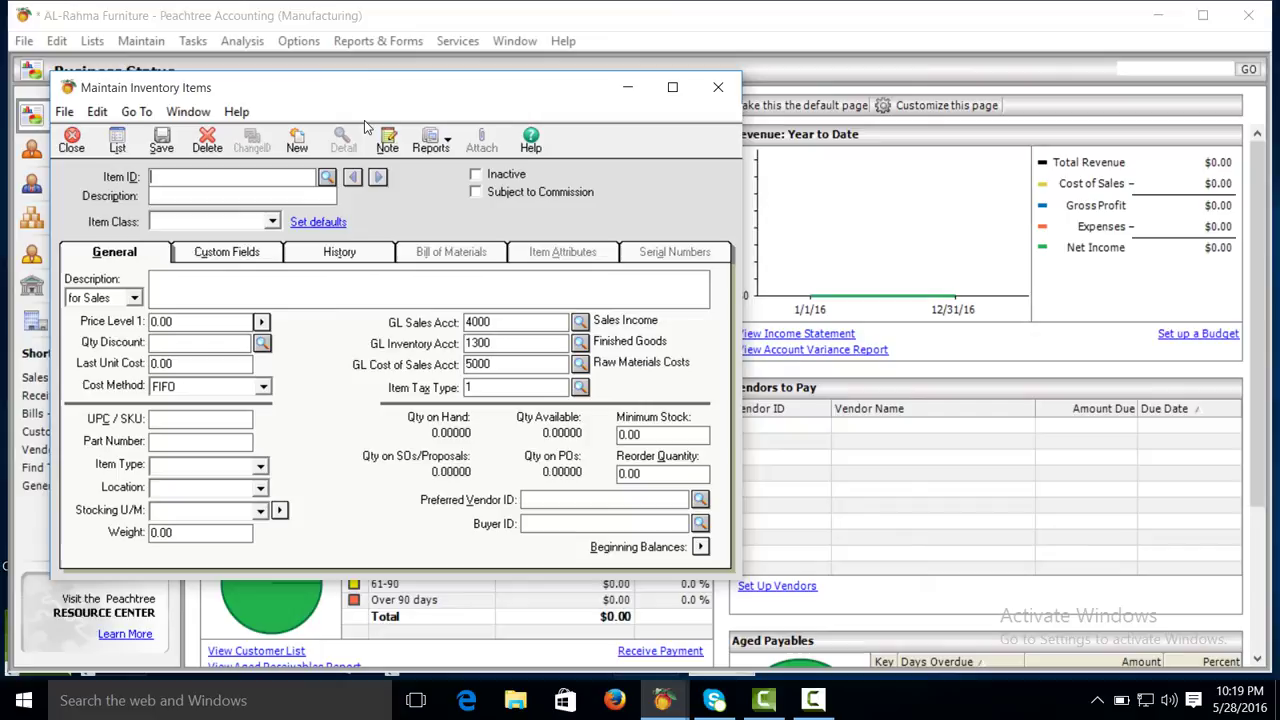
type("Wood")
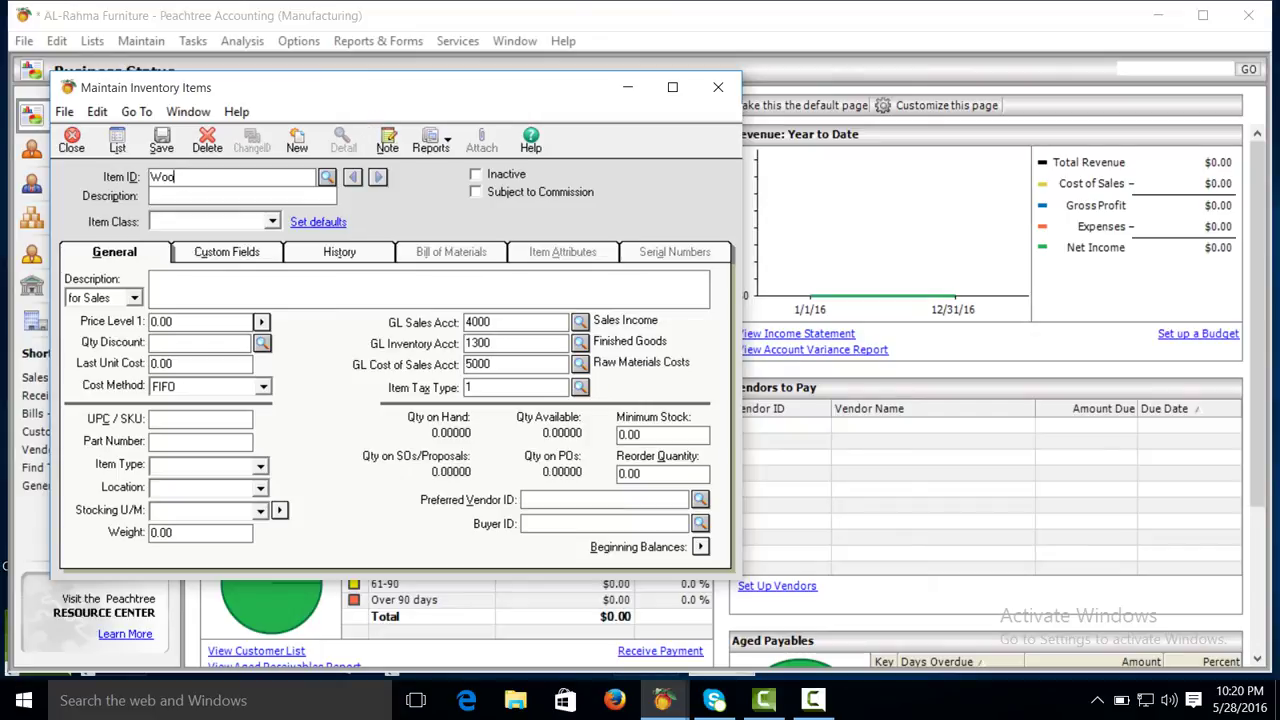
key("Tab")
type("Wood")
key("Tab")
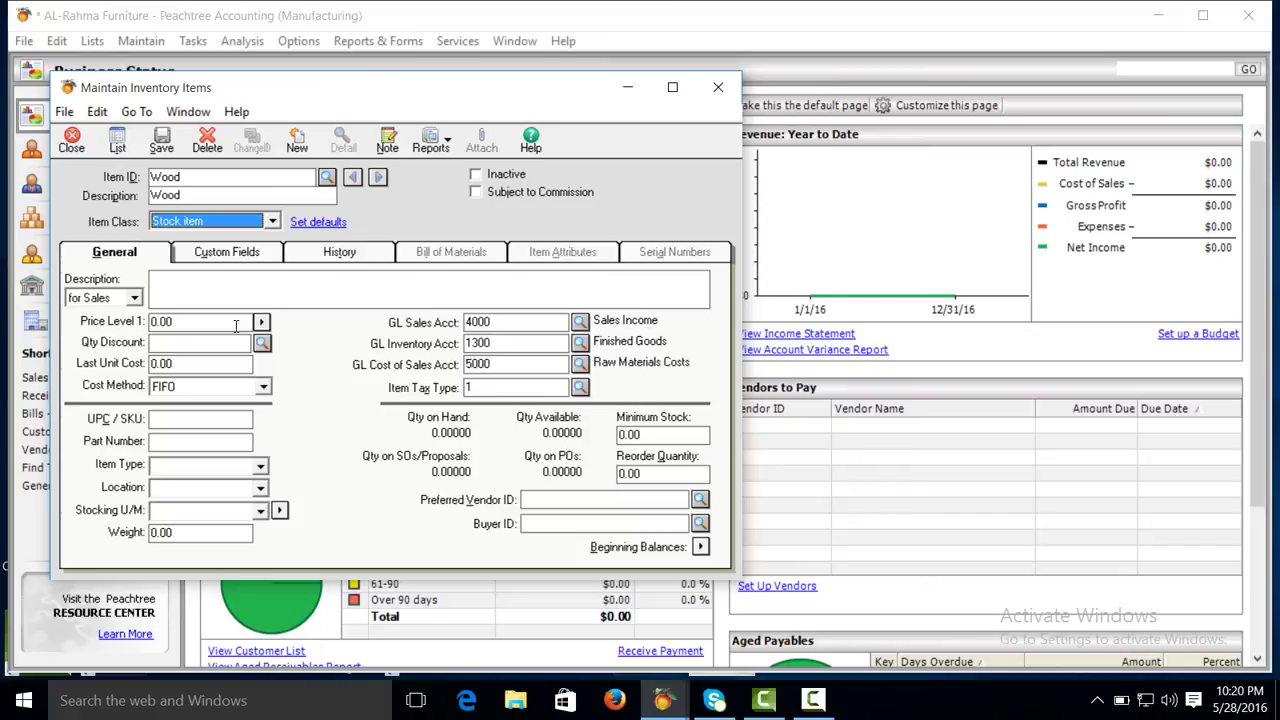
Set the Wood item's last unit cost to 120 and its stocking unit to meter, and save it
left_click(207, 511)
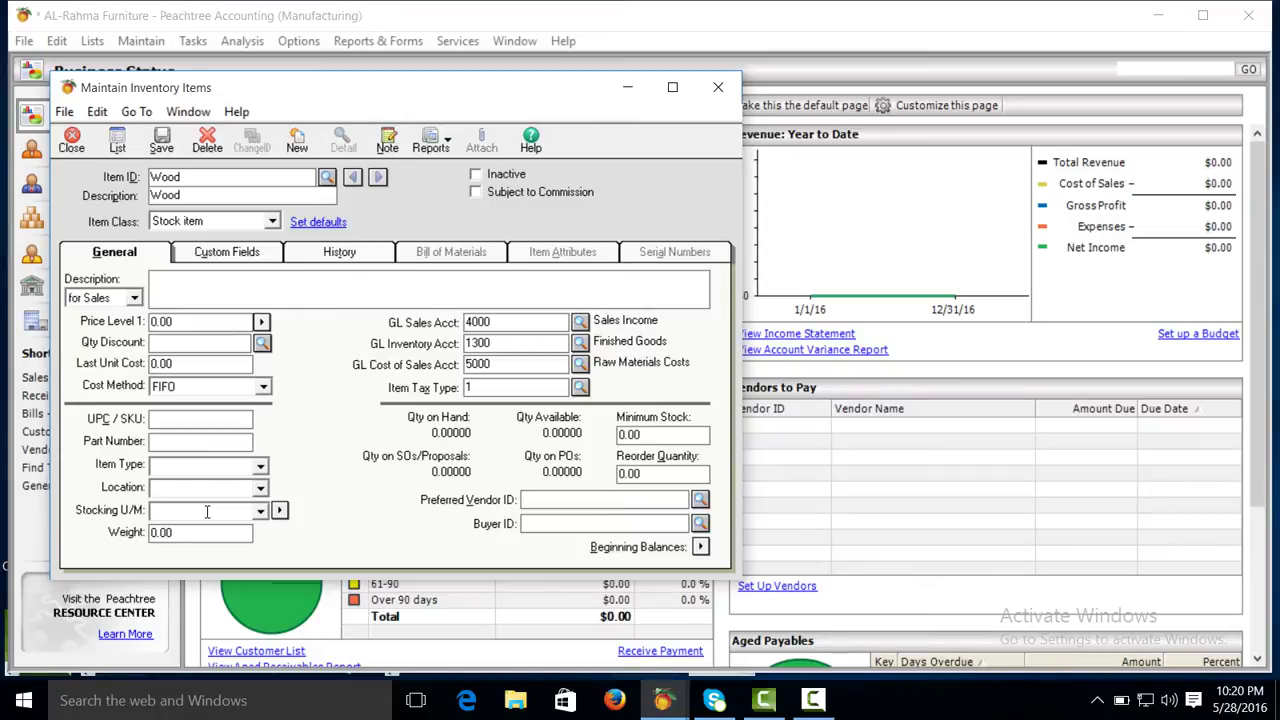
left_click(203, 366)
type("120")
left_click(185, 509)
type("meter")
key("Tab")
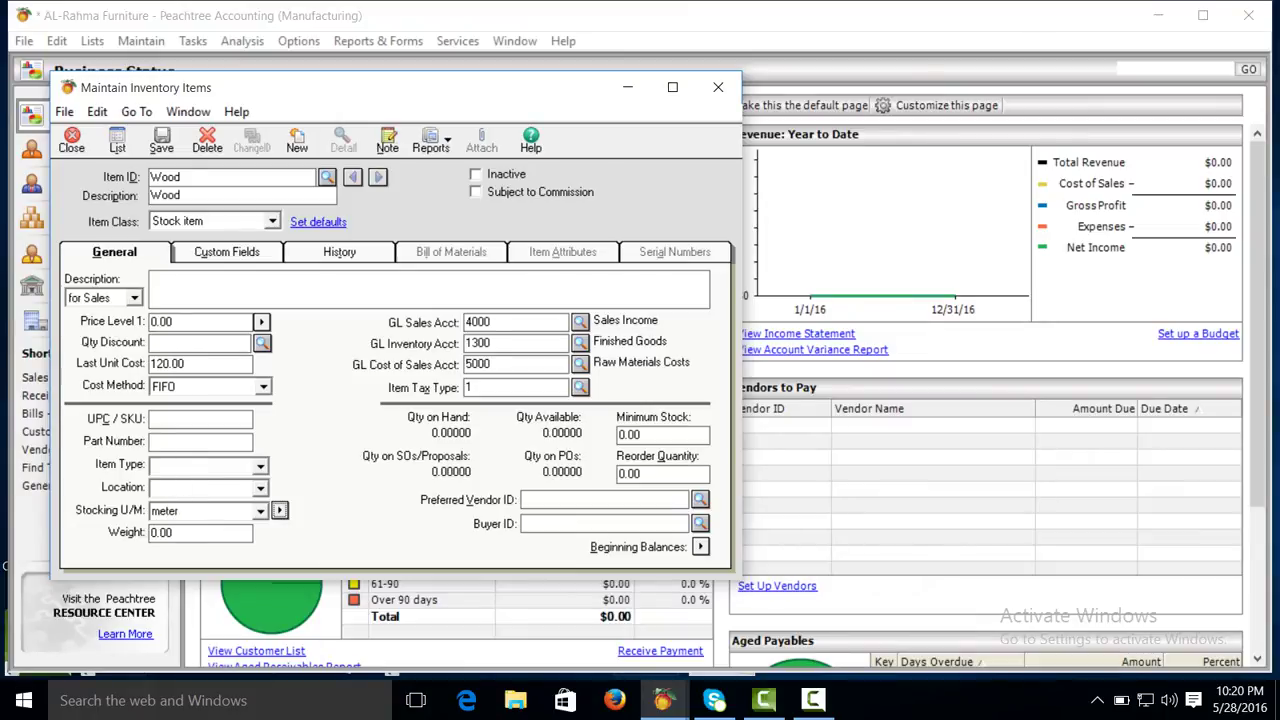
left_click(176, 140)
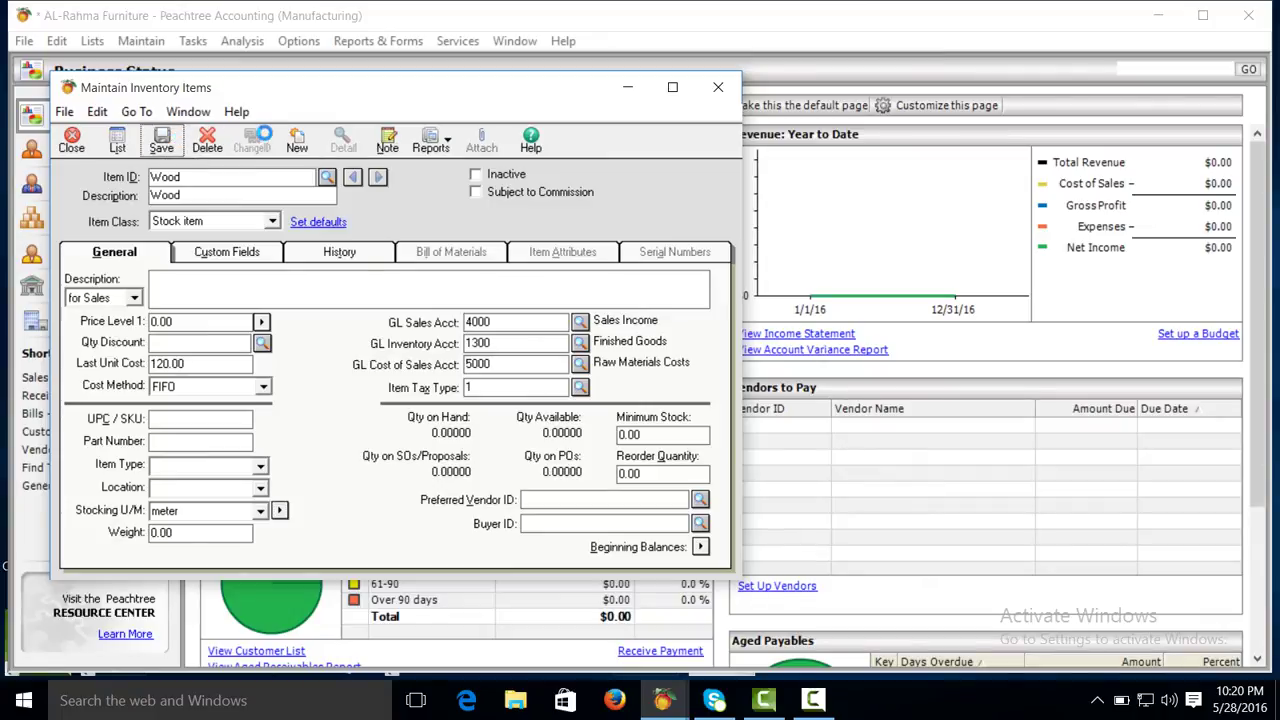
Begin a new inventory item with Veener as both its item ID and description
left_click(297, 145)
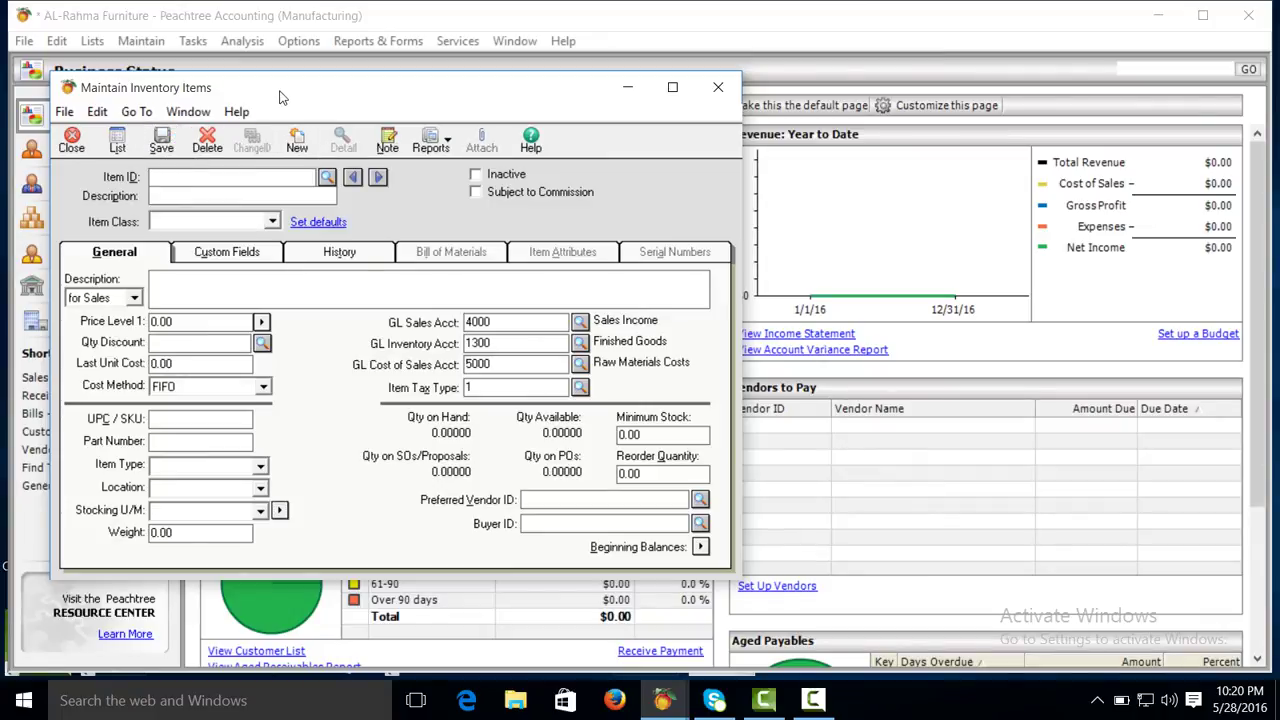
type("Veneer")
key("Tab")
type("Veneer")
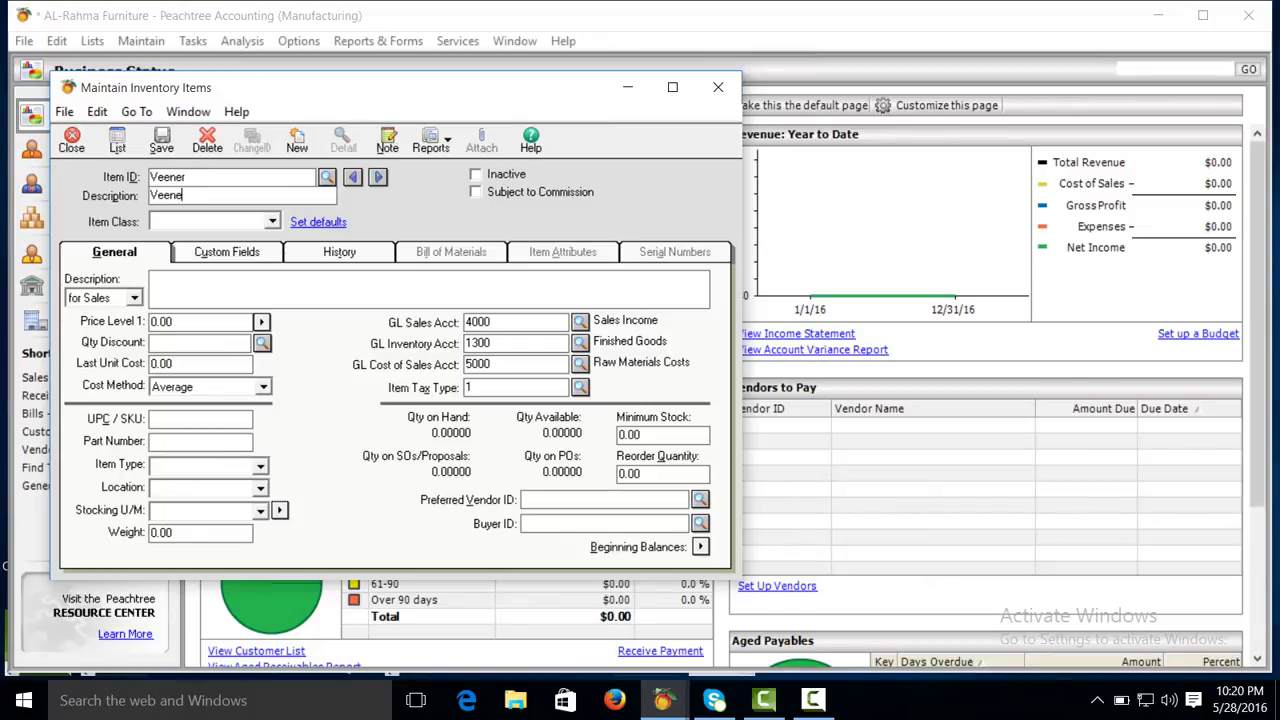
key("Tab")
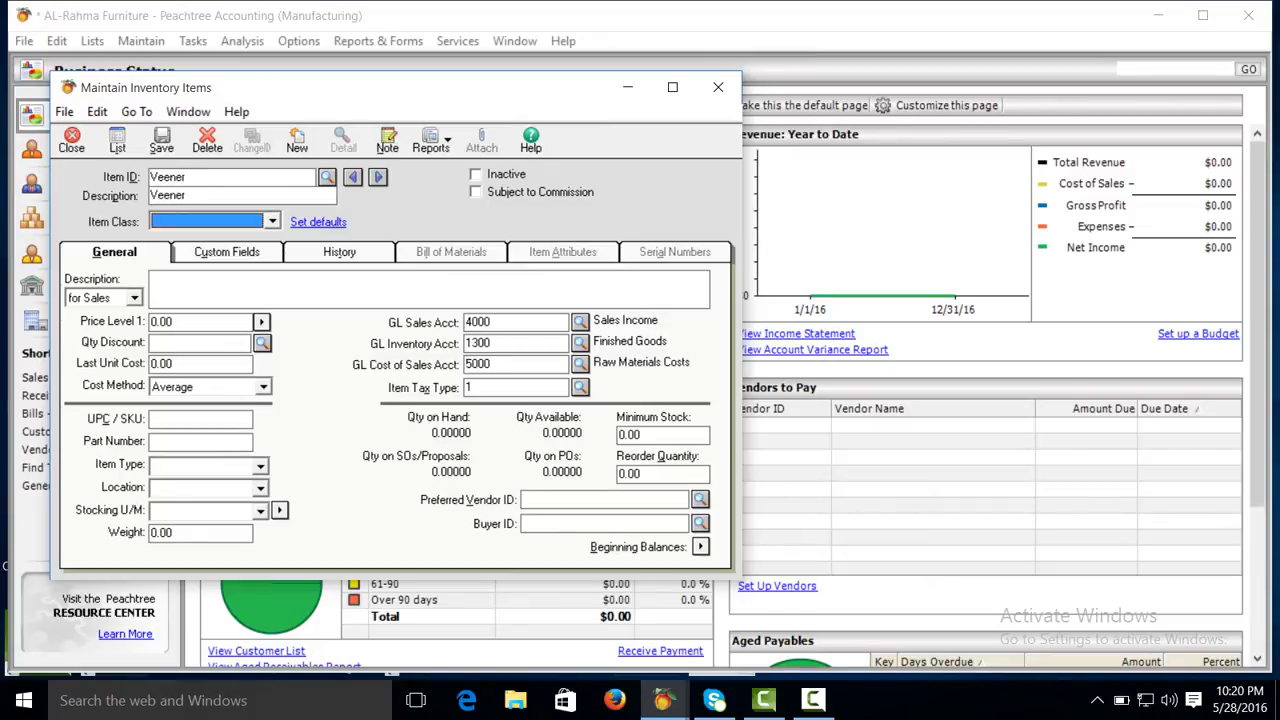
Give the Veener item a last unit cost of 300 and the stocking unit Gallon, and save it
left_click(200, 363)
double_click(211, 362)
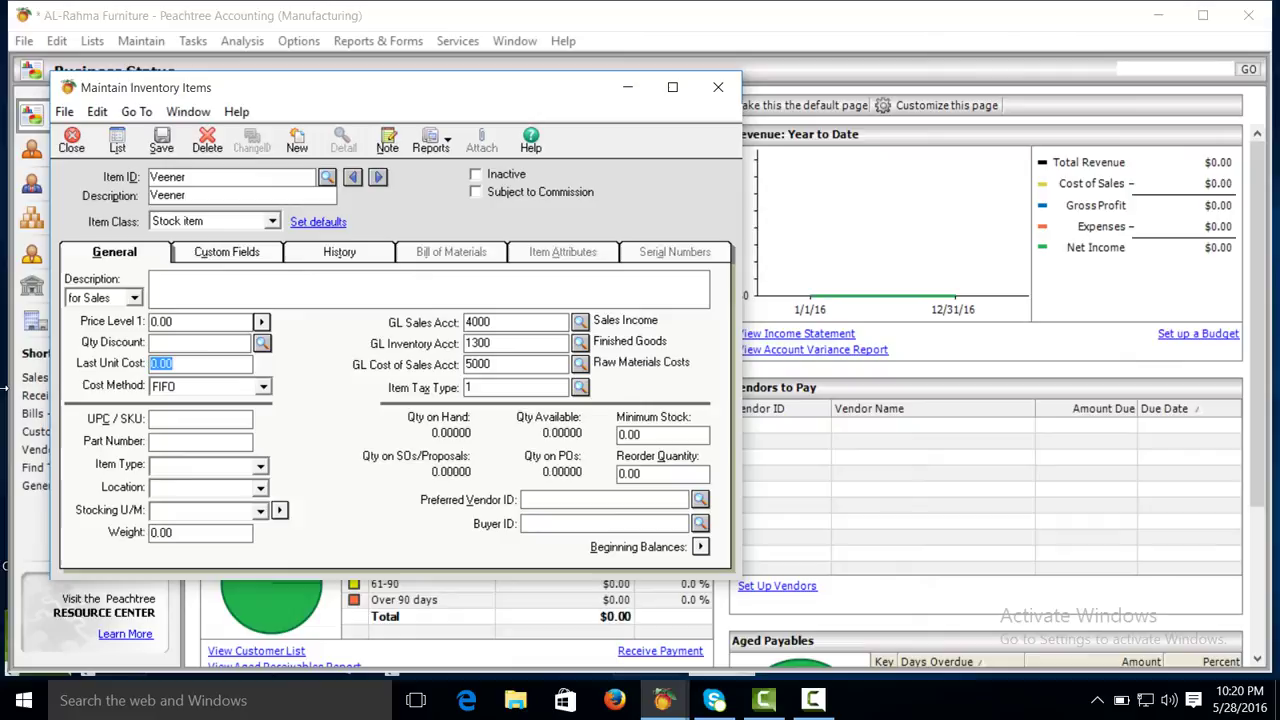
type("300")
left_click(182, 512)
type("Gallon")
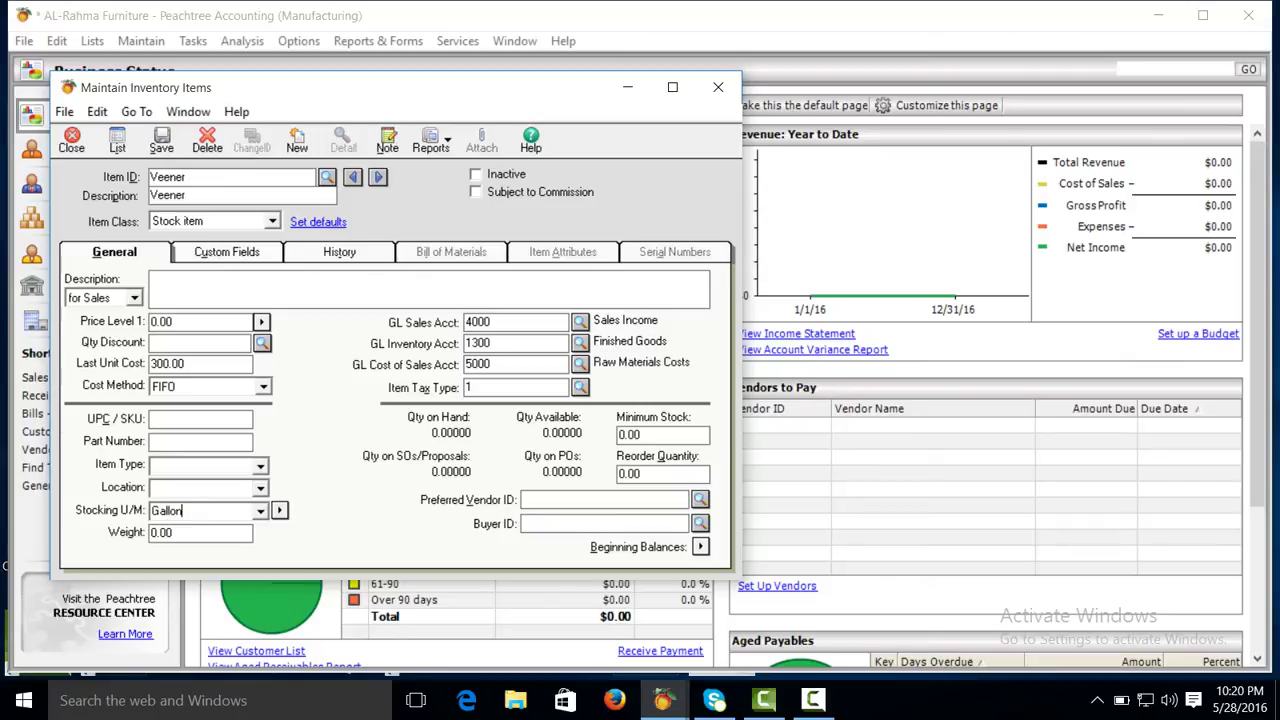
left_click(163, 146)
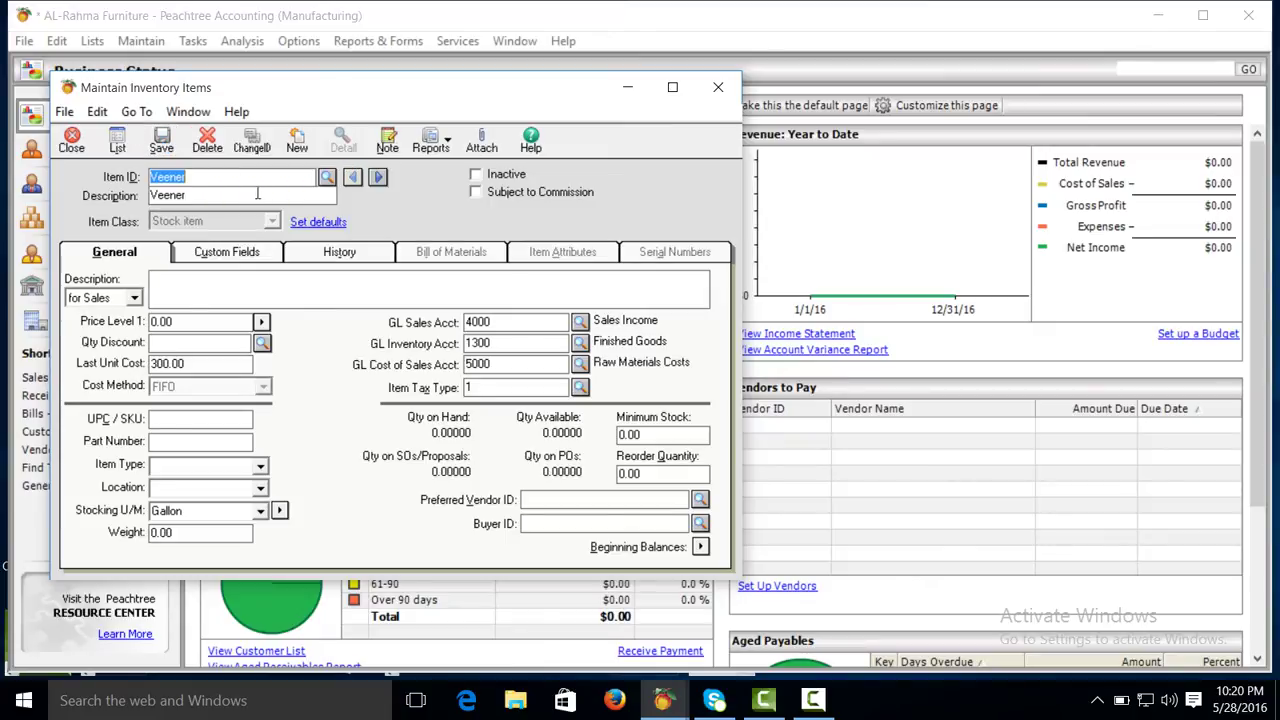
Create a stock item with Thinner as item ID and description, set its stocking unit to gallon, and save it
left_click(295, 146)
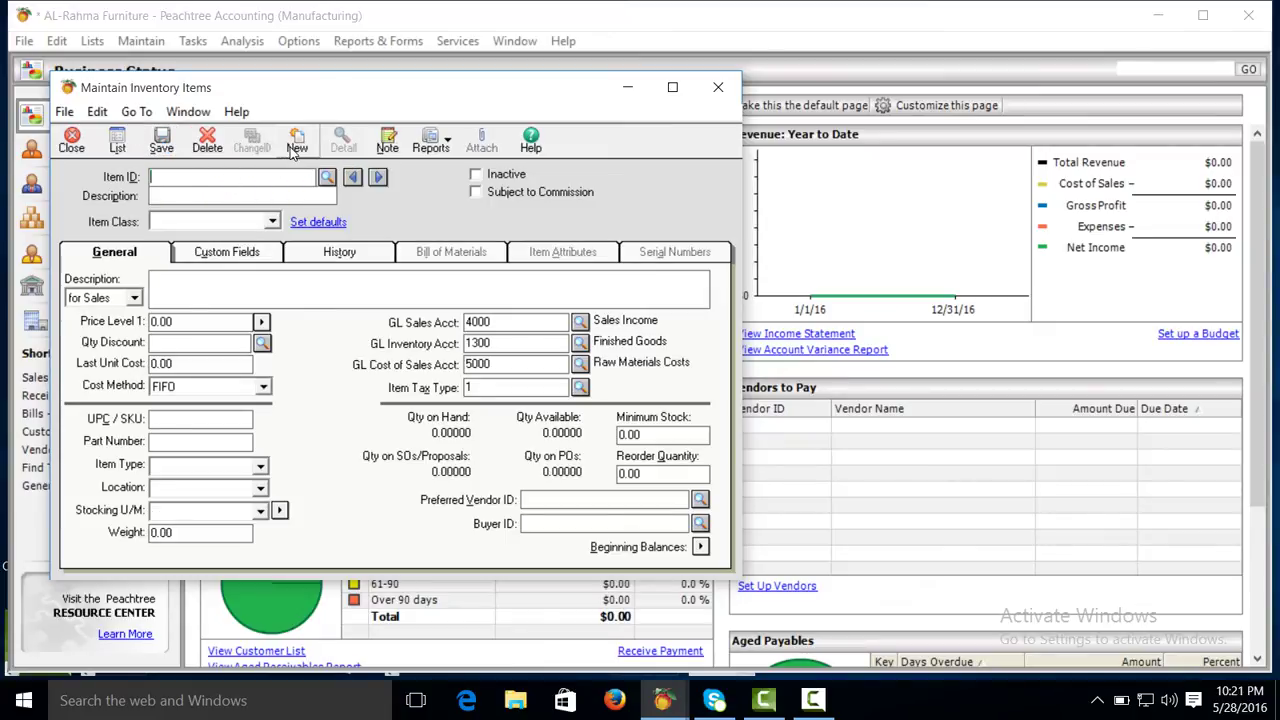
type("Thinner")
key("Tab")
type("Thinner")
key("Tab")
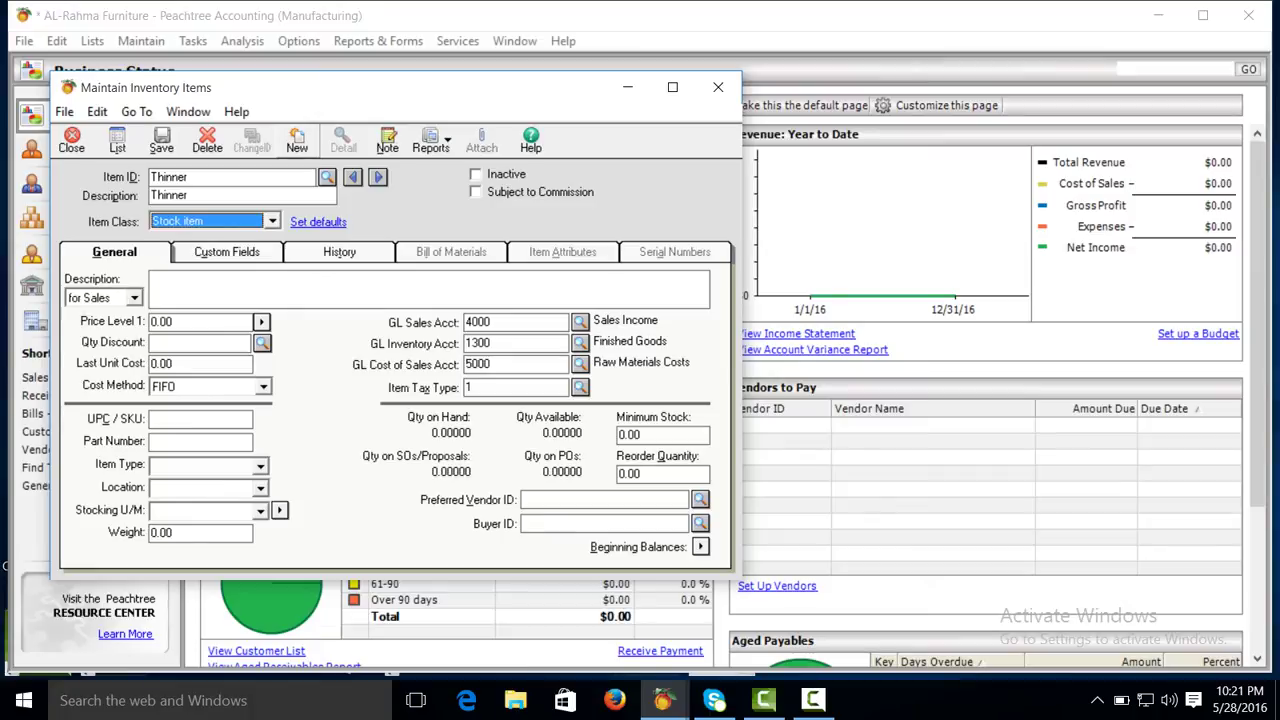
left_click(221, 510)
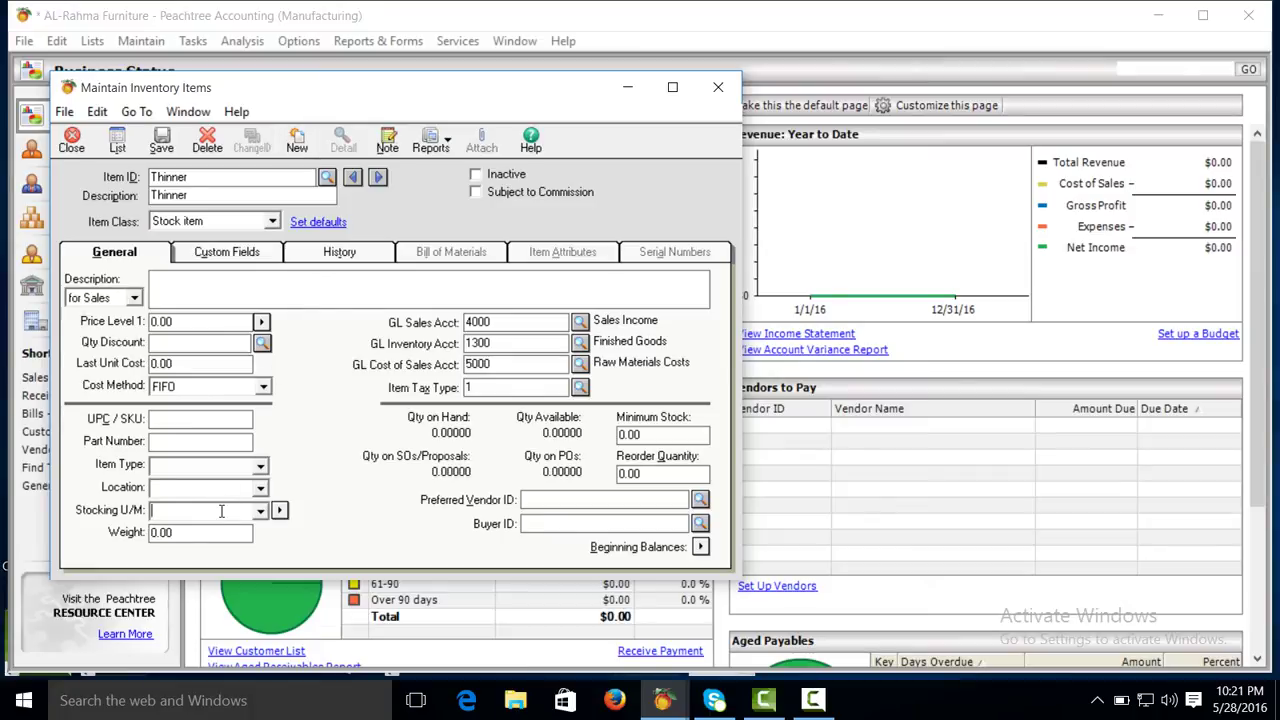
type("Gallon")
left_click(161, 145)
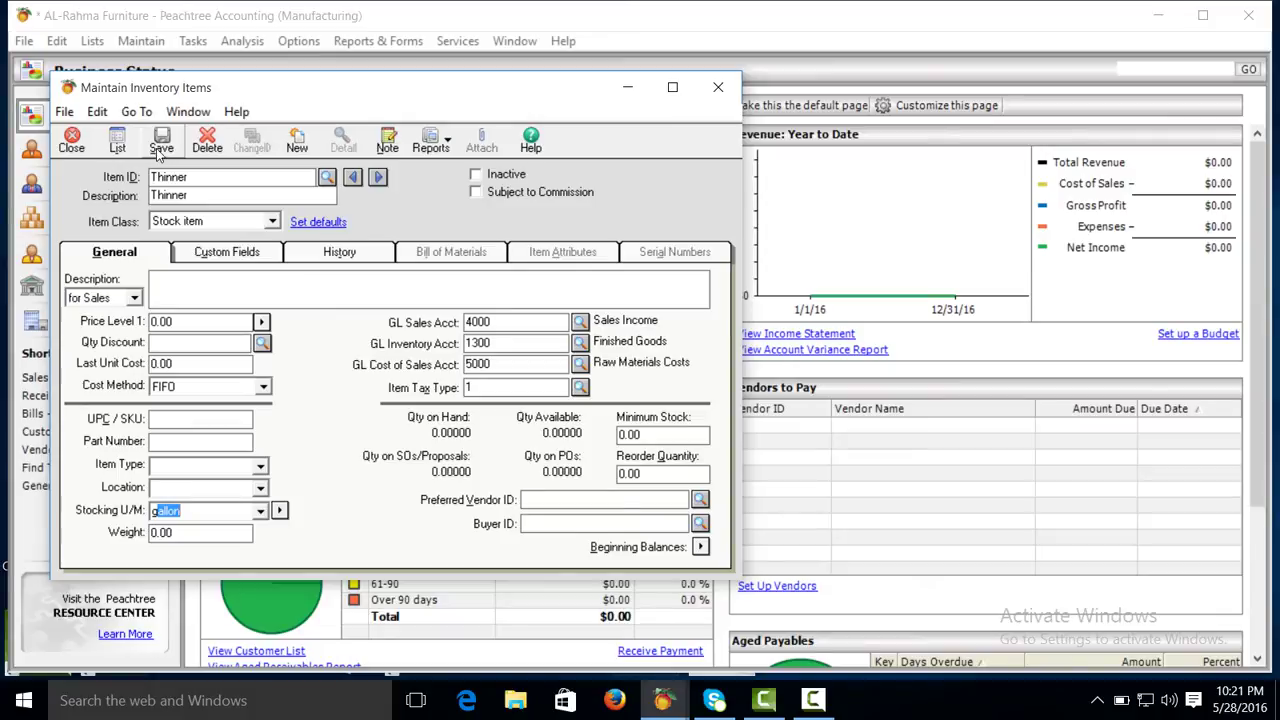
Begin a new inventory item with Pu Accleric as both item ID and description, classed as a stock item
left_click(318, 148)
type("P")
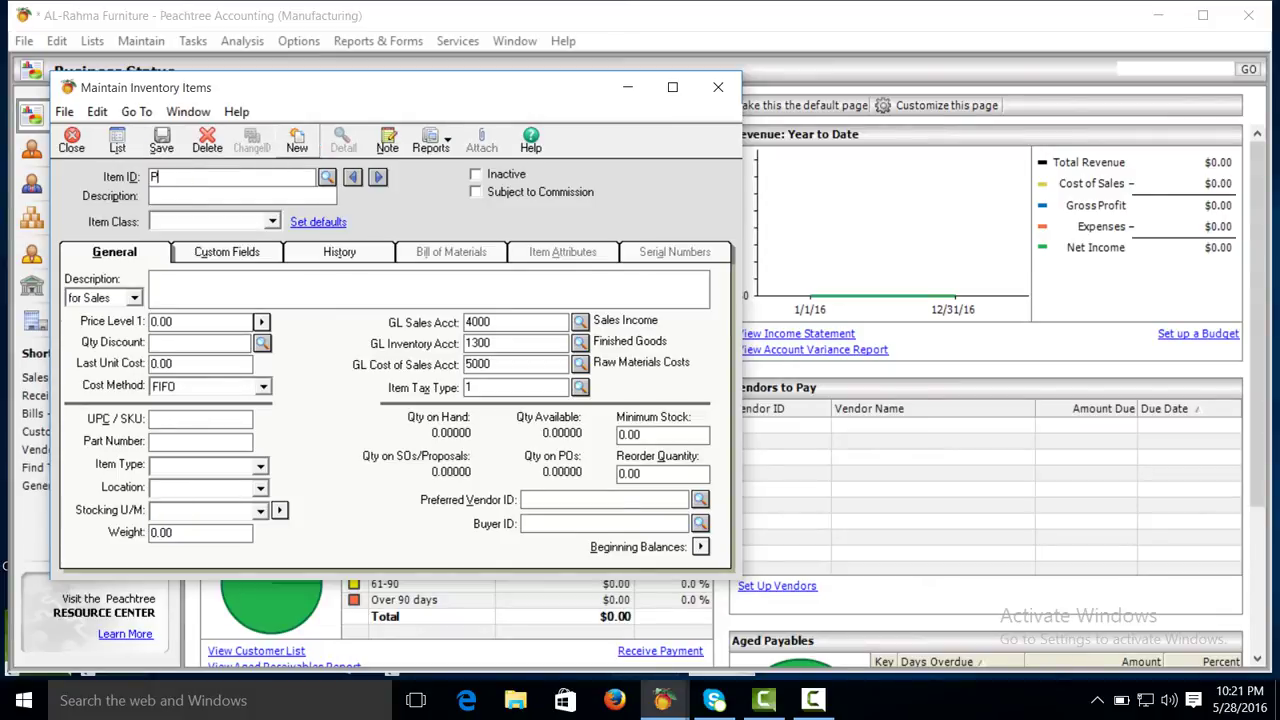
type("y-A")
key("BackSpace")
key("BackSpace")
type("u Accleric")
key("Tab")
type("PY")
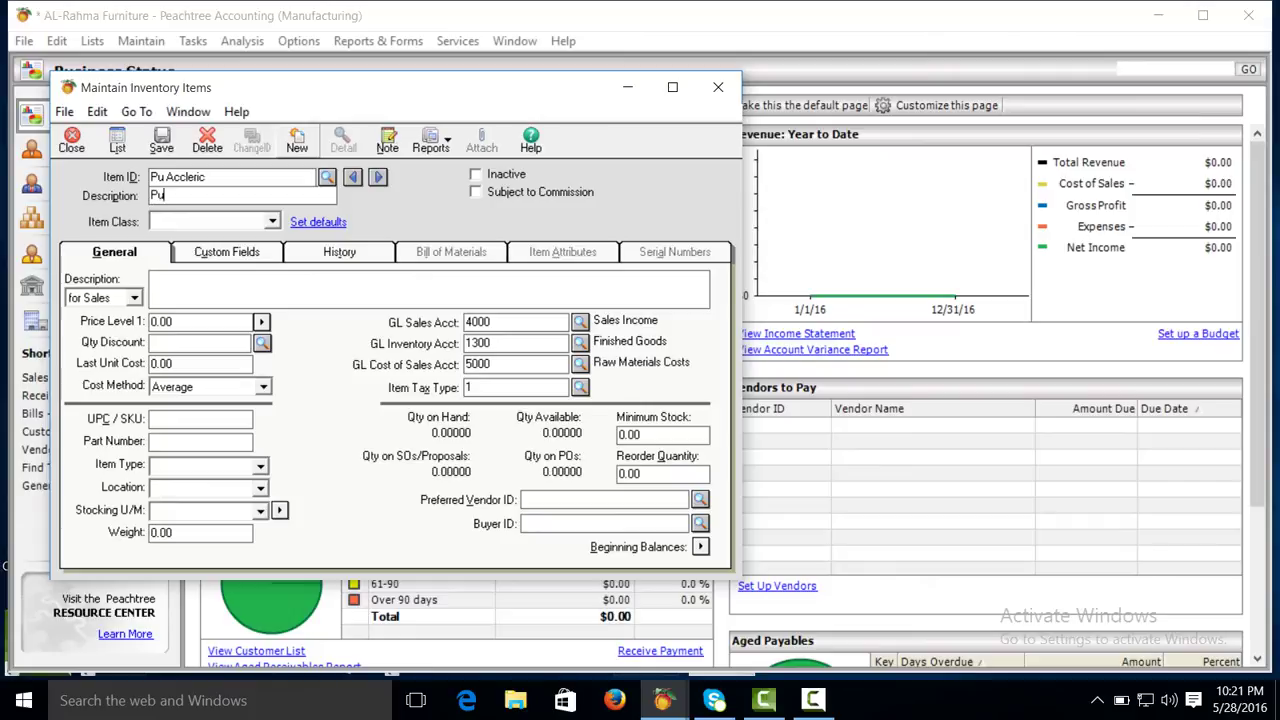
type(" Accleric")
key("Tab")
key("Down")
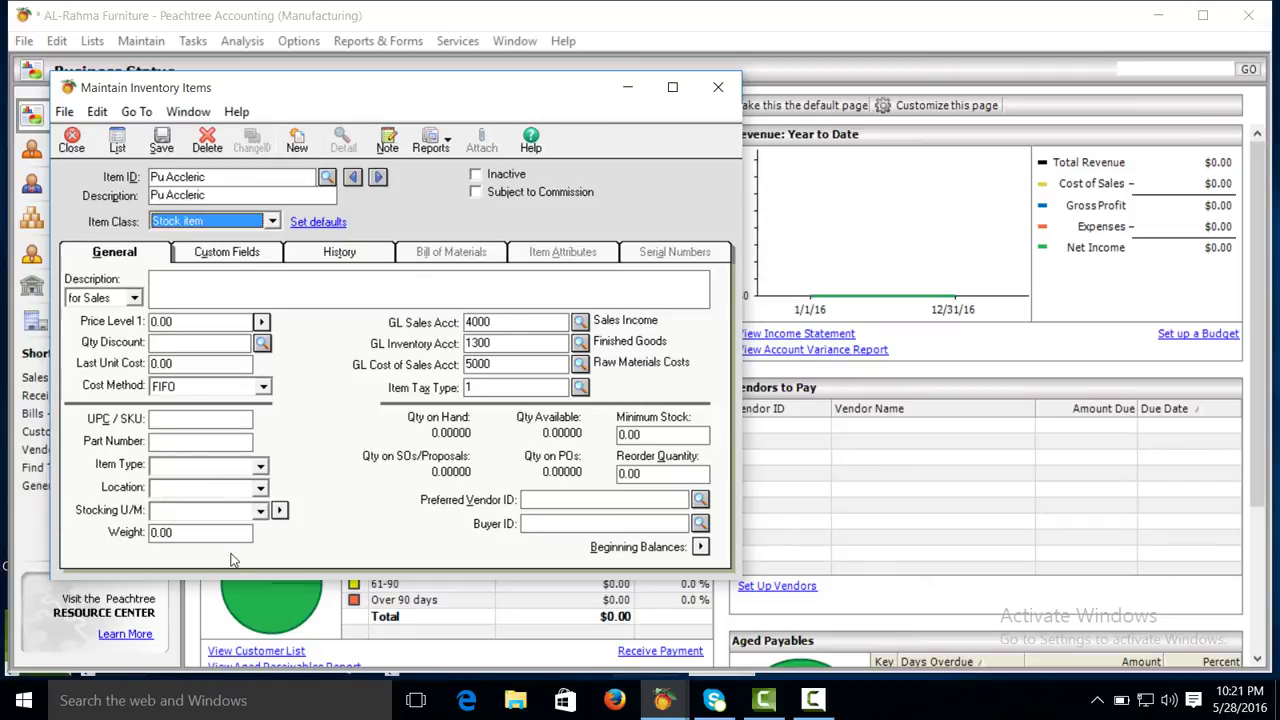
Set the Pu Accleric item's stocking unit to meter and save the item
left_click(211, 518)
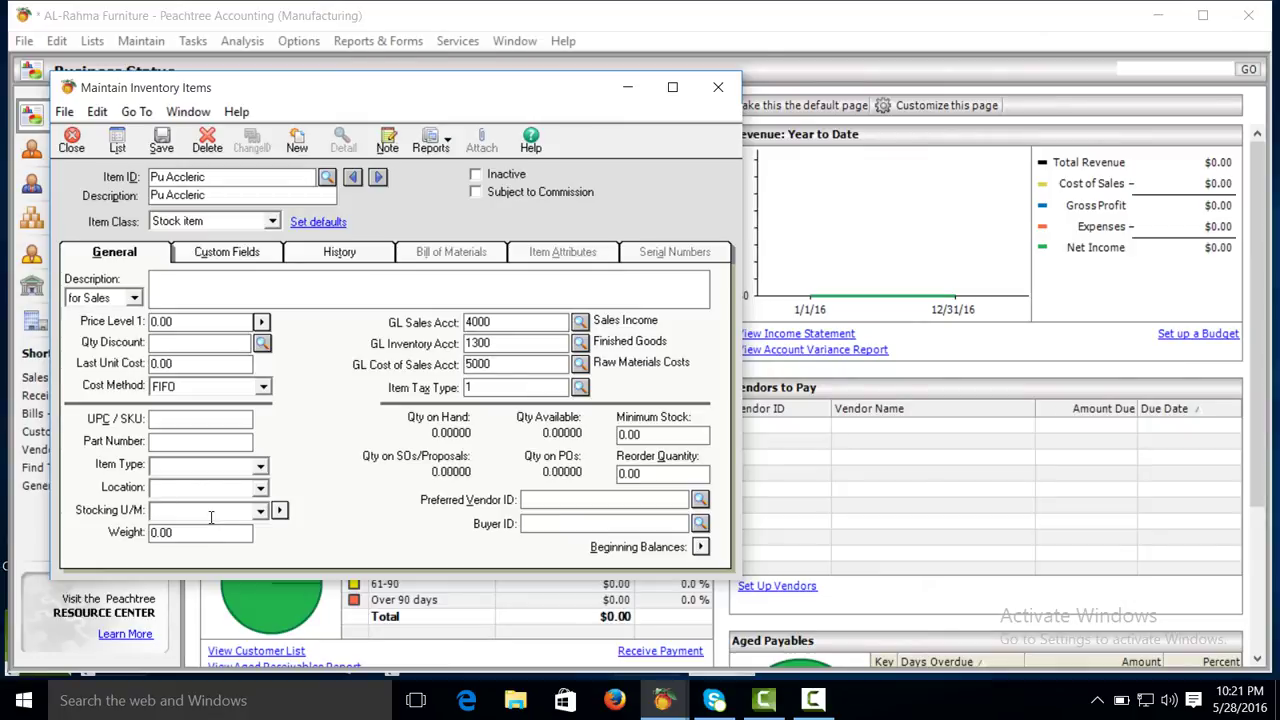
type("Meter")
left_click(161, 141)
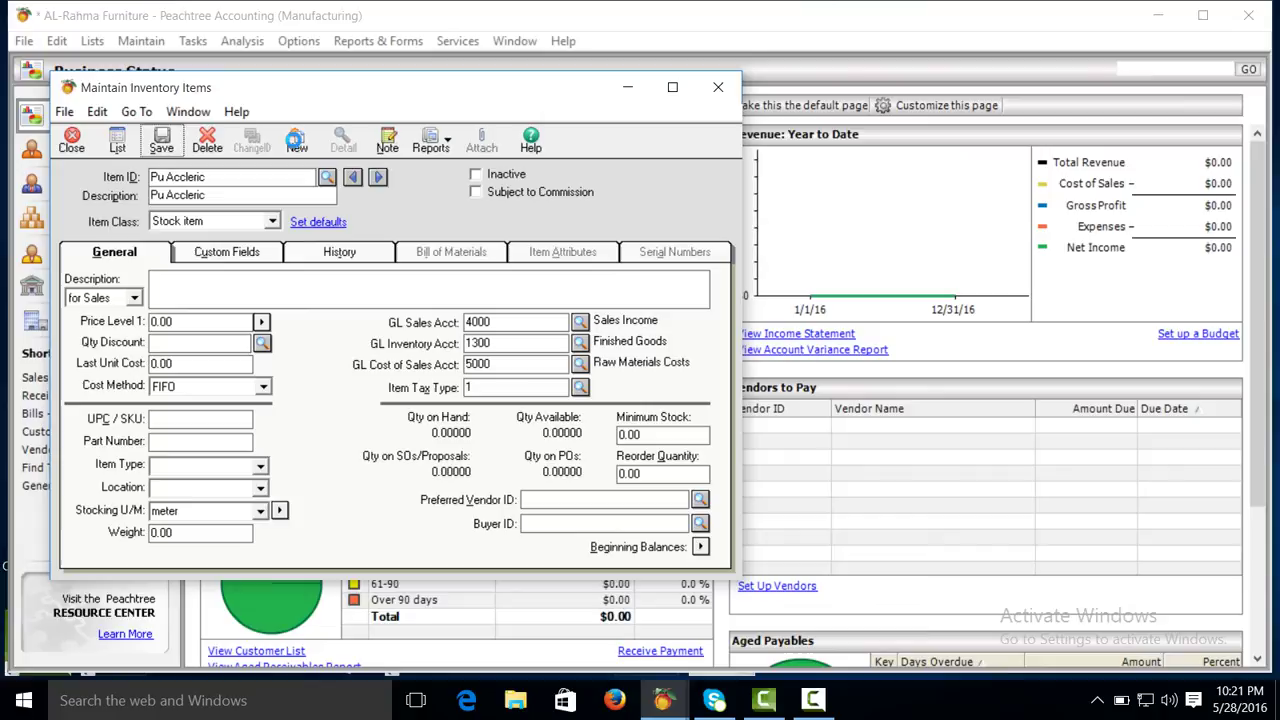
Begin a new stock item with the item ID Nc Sealer and the description NC Sealer
left_click(296, 141)
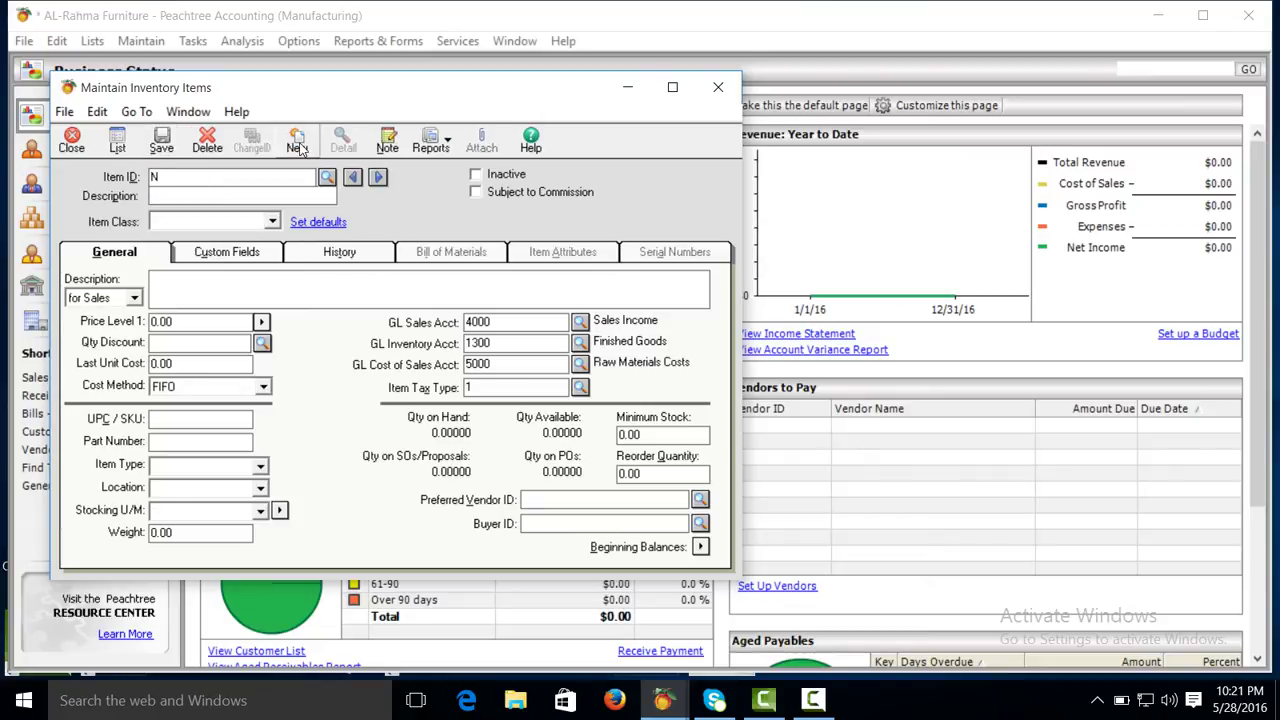
type("Nc Sealer")
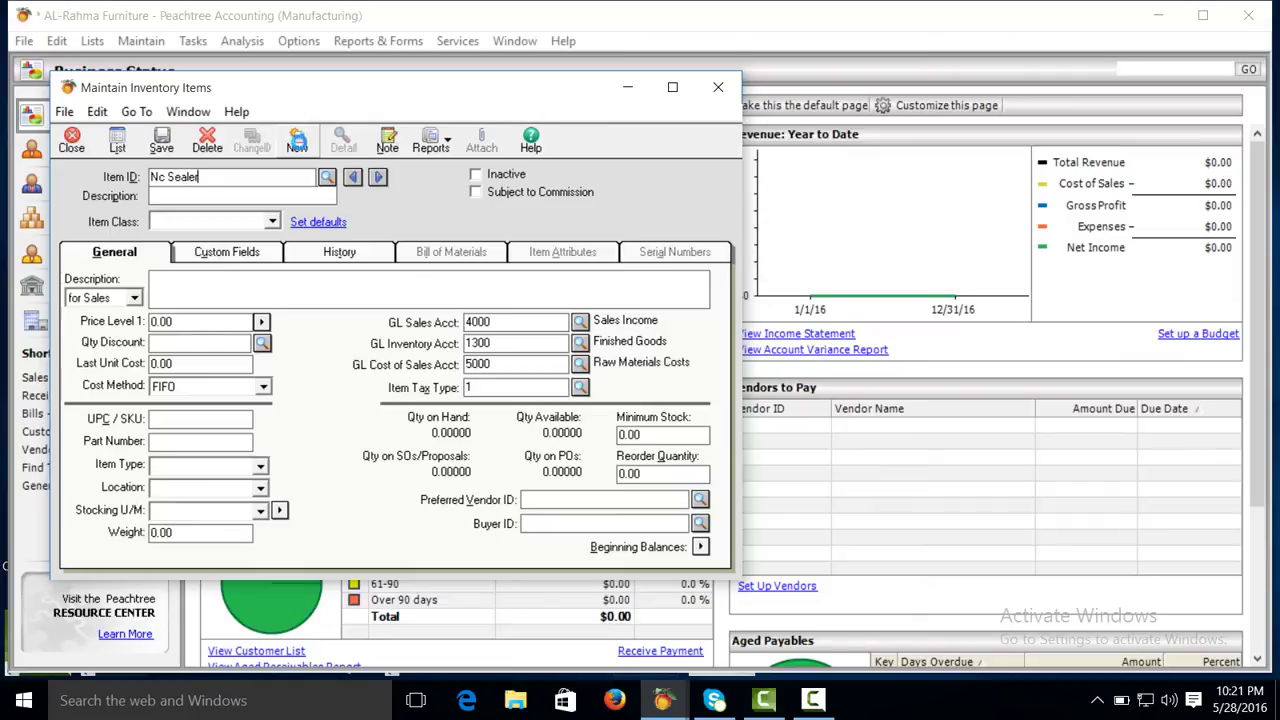
key("Tab")
type("NC Sealer")
key("Tab")
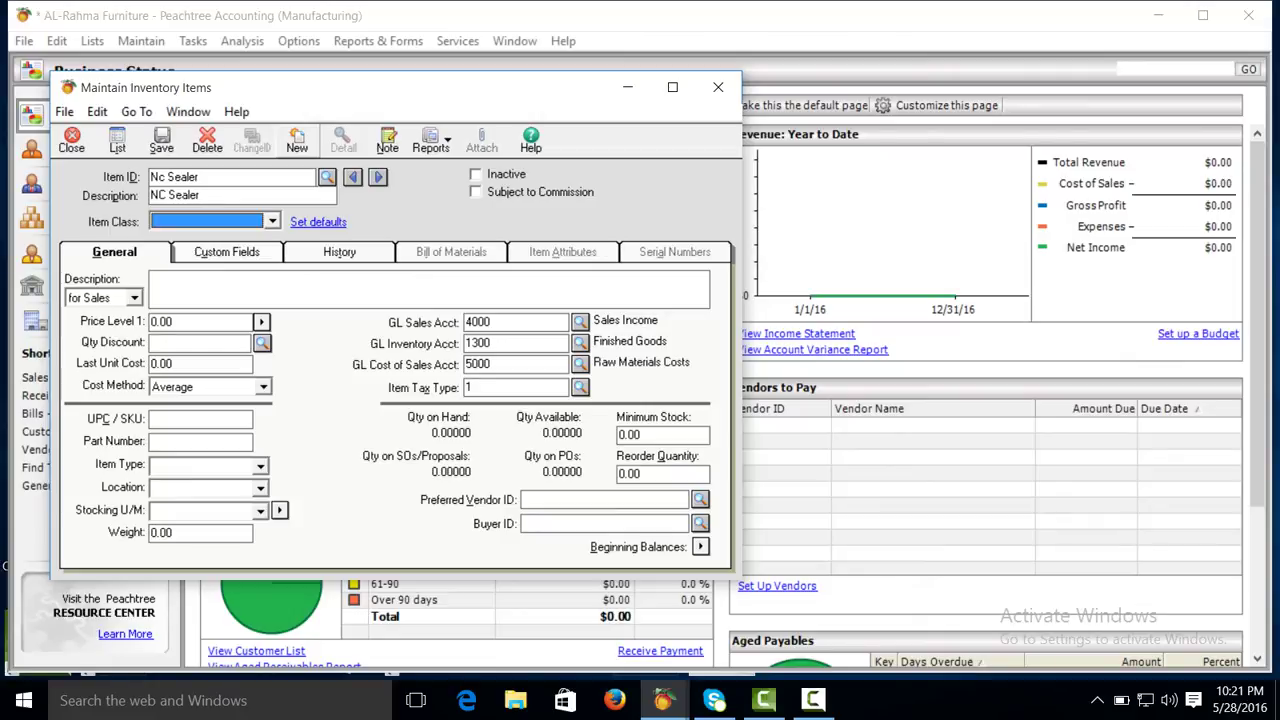
Give the Nc Sealer item the stocking unit meter and a last unit cost of 70, and save it
left_click(200, 505)
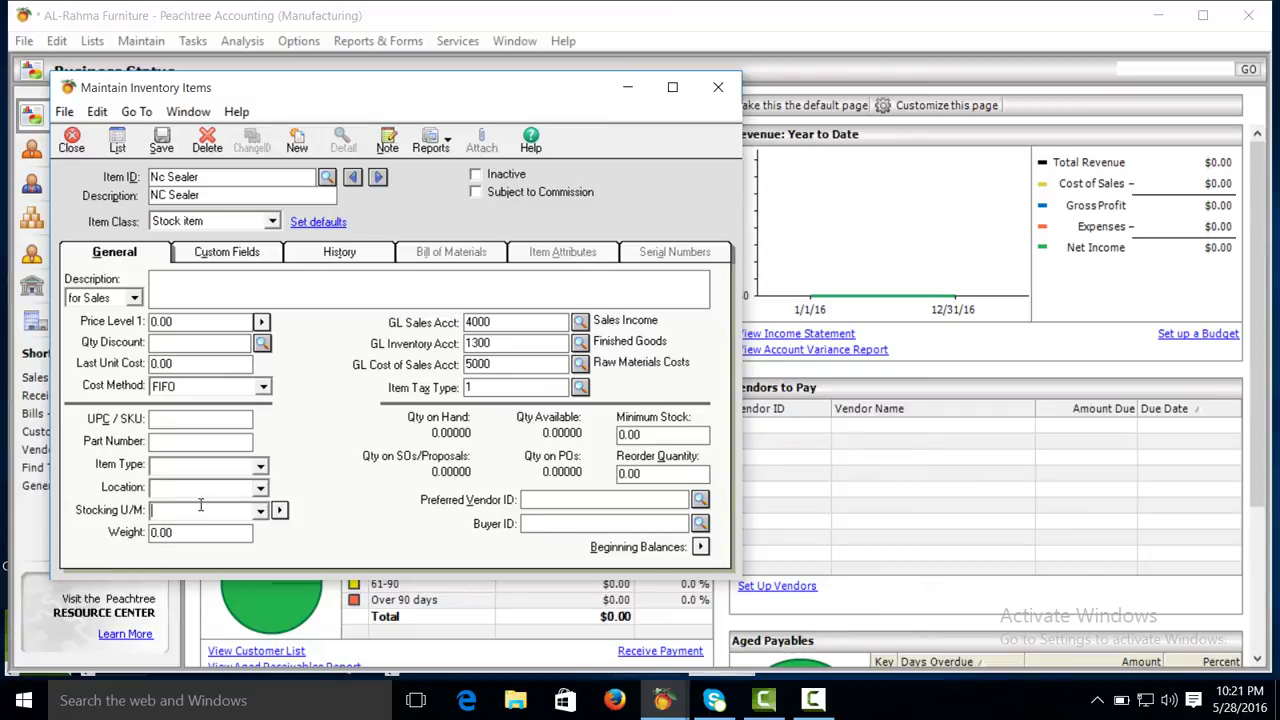
type("meter")
left_click(200, 362)
double_click(200, 362)
type("70")
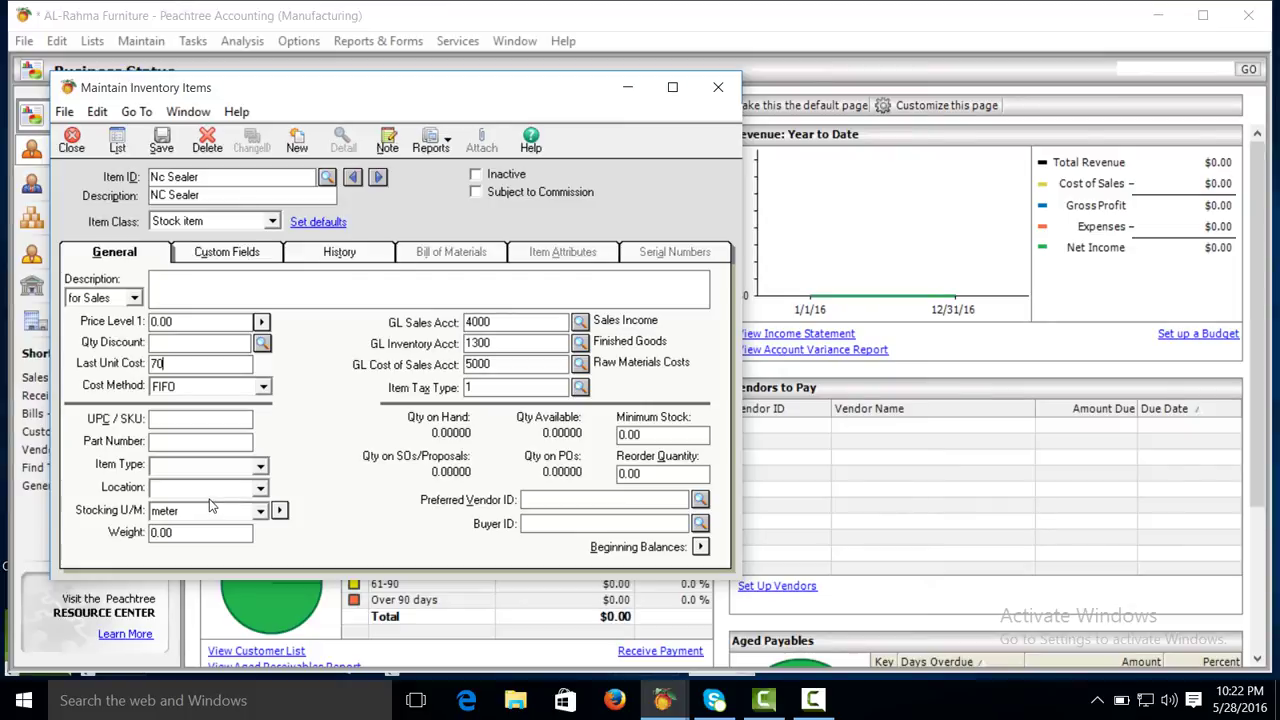
left_click(165, 143)
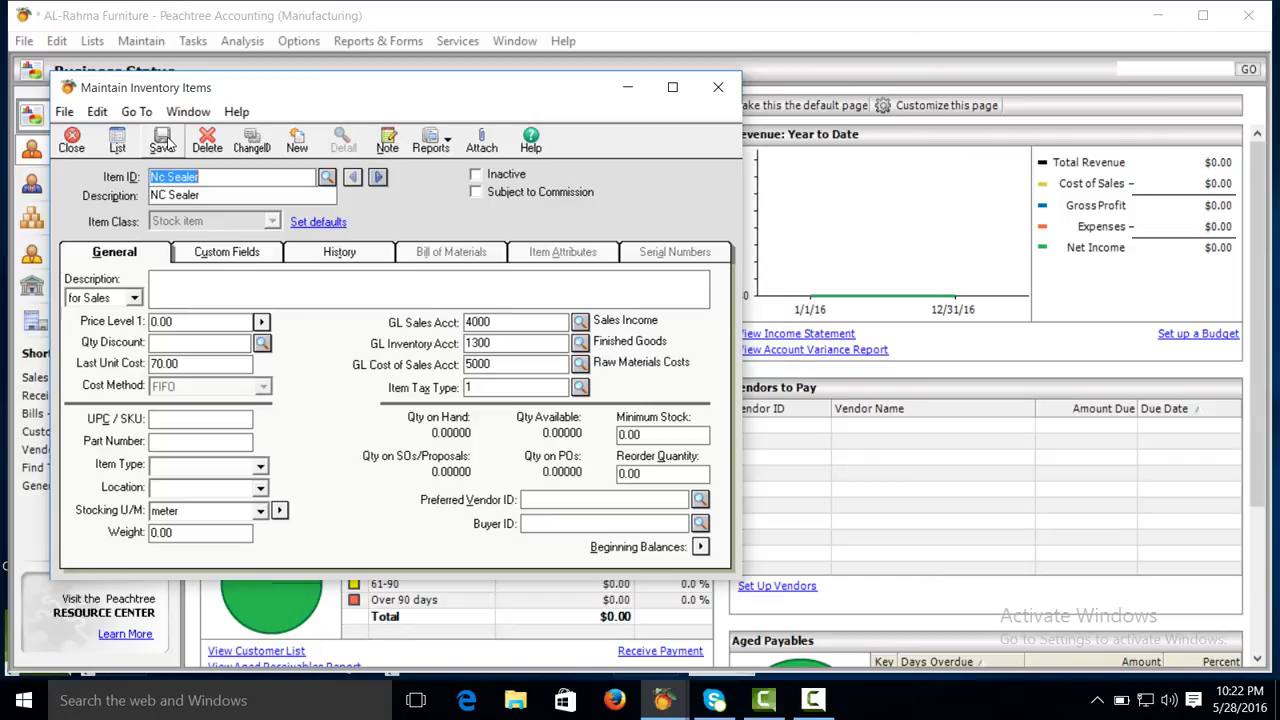
Begin a new inventory item with Screw as both item ID and description, classed as a stock item
left_click(297, 140)
left_click(813, 700)
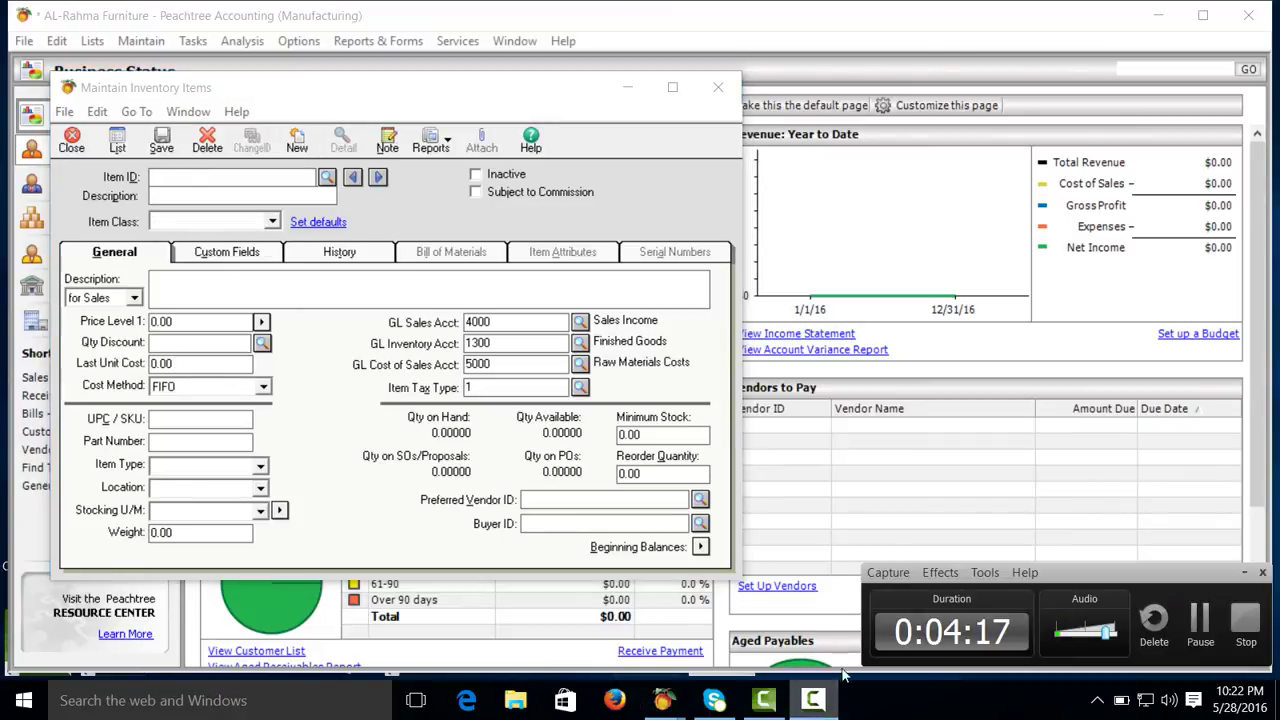
left_click(1205, 645)
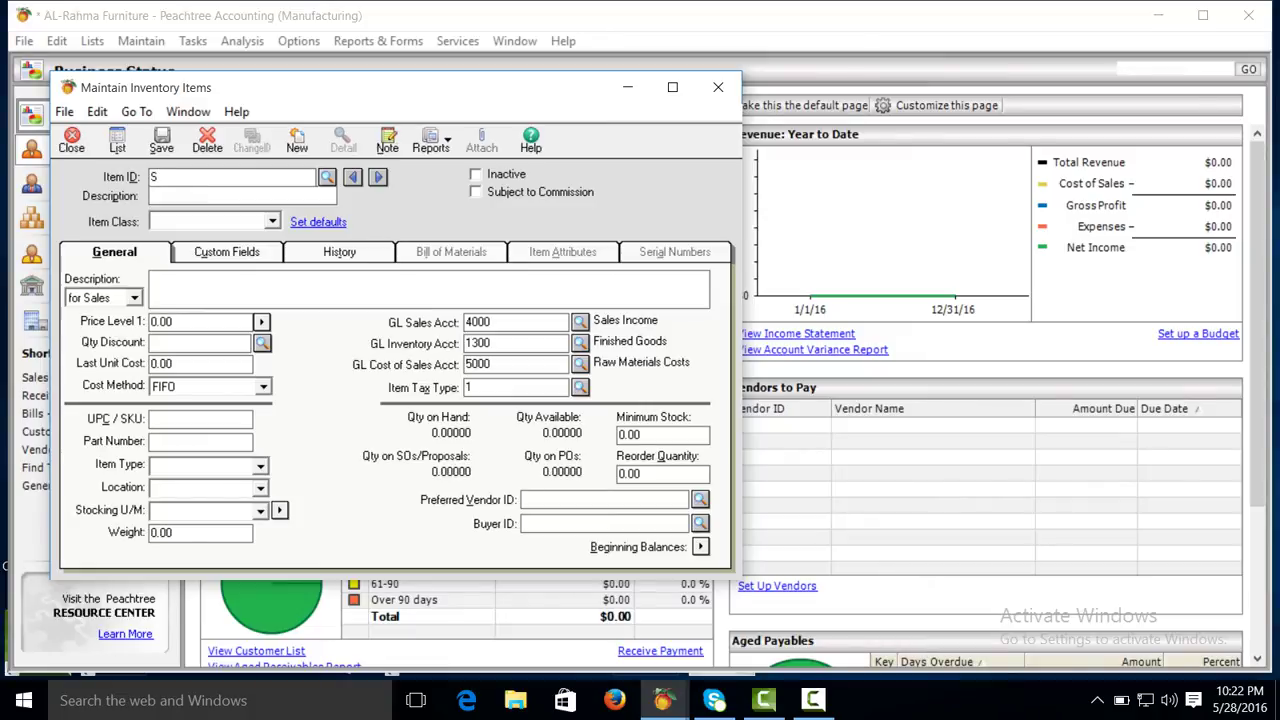
type("Screw")
key("Tab")
type("Screw")
key("Tab")
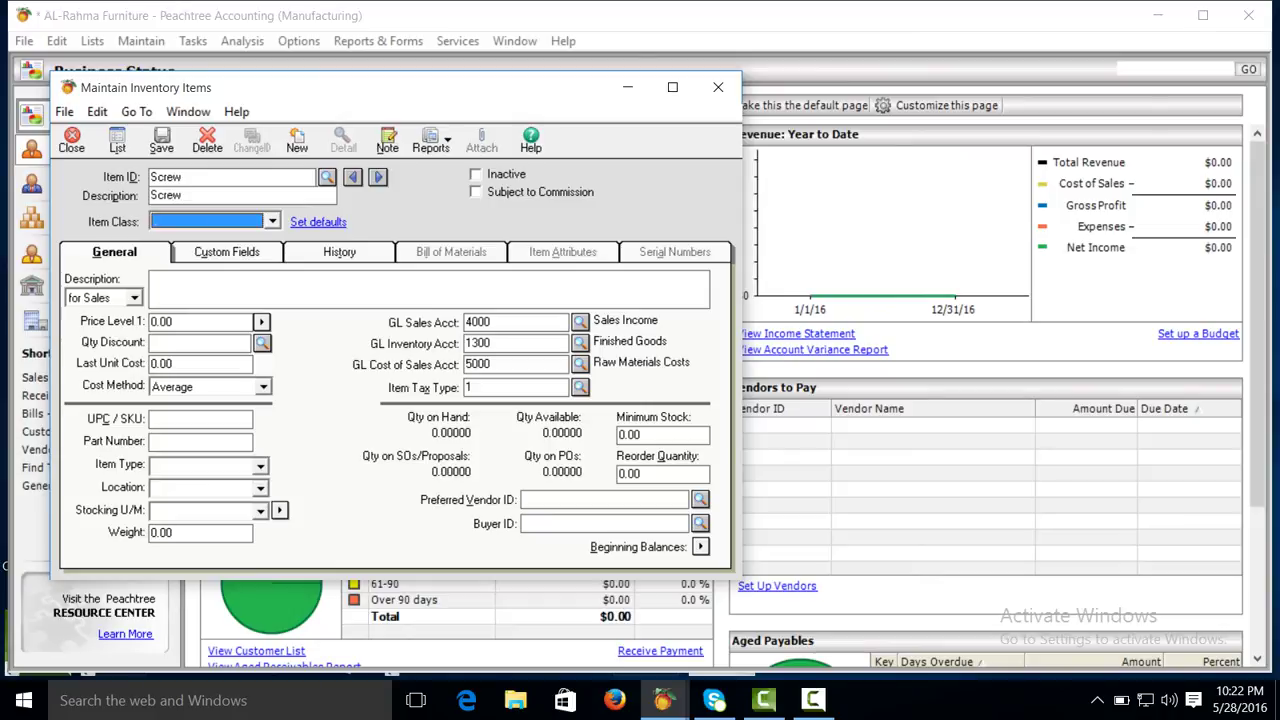
key("Down")
Set the Screw item's last unit cost to 2 and its stocking unit to unit, and save it
left_click(184, 366)
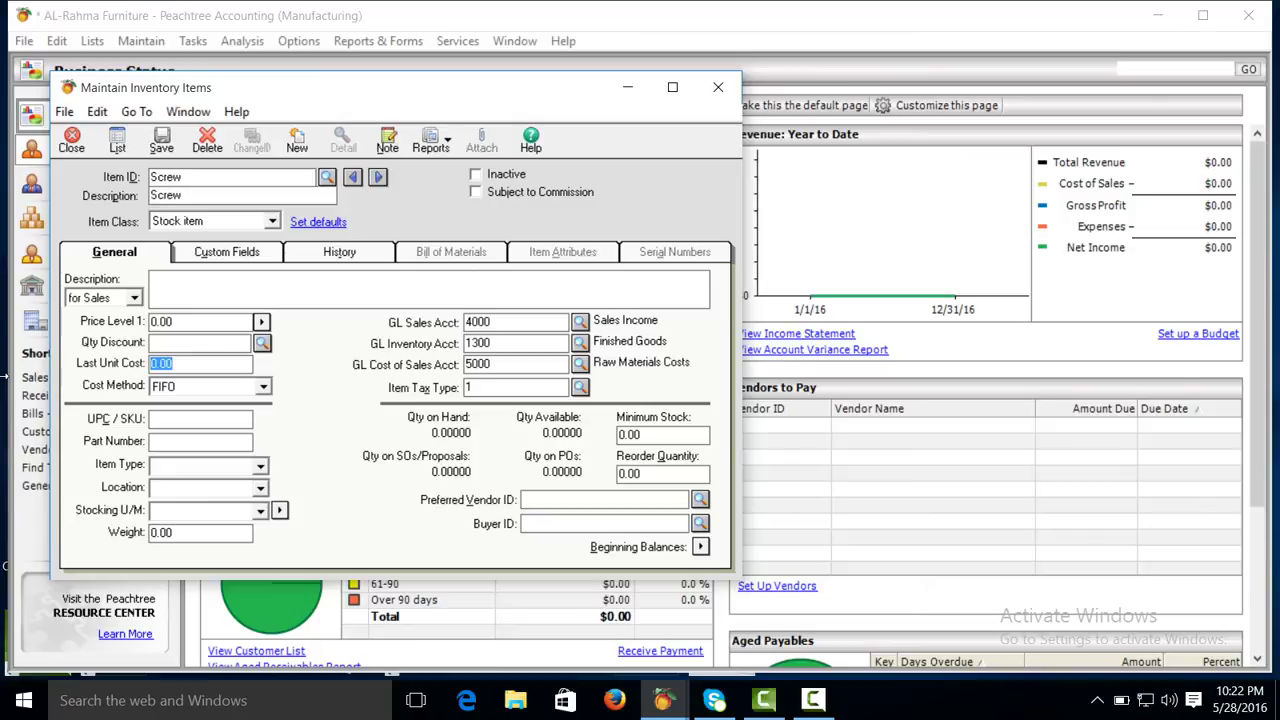
type("2")
left_click(198, 512)
type("unit")
left_click(164, 140)
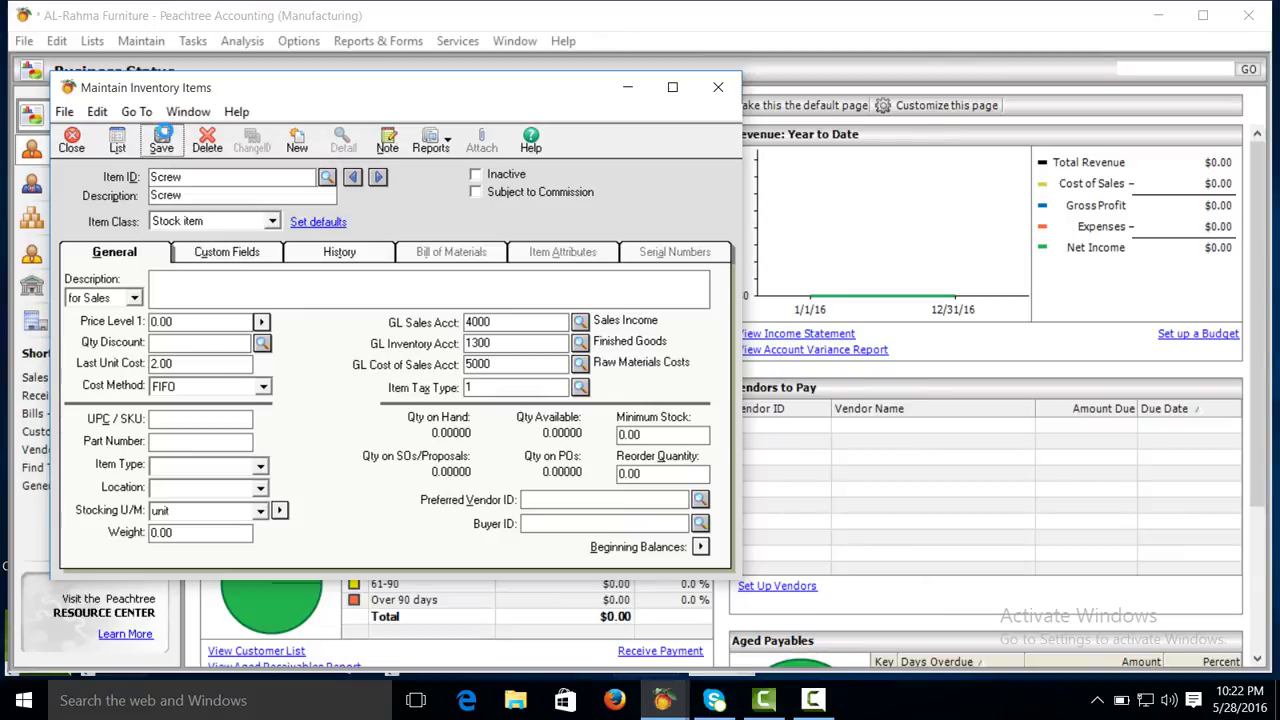
Begin a new inventory item with the ID Conference Table, the description Conference table and the item class Assembly
left_click(297, 145)
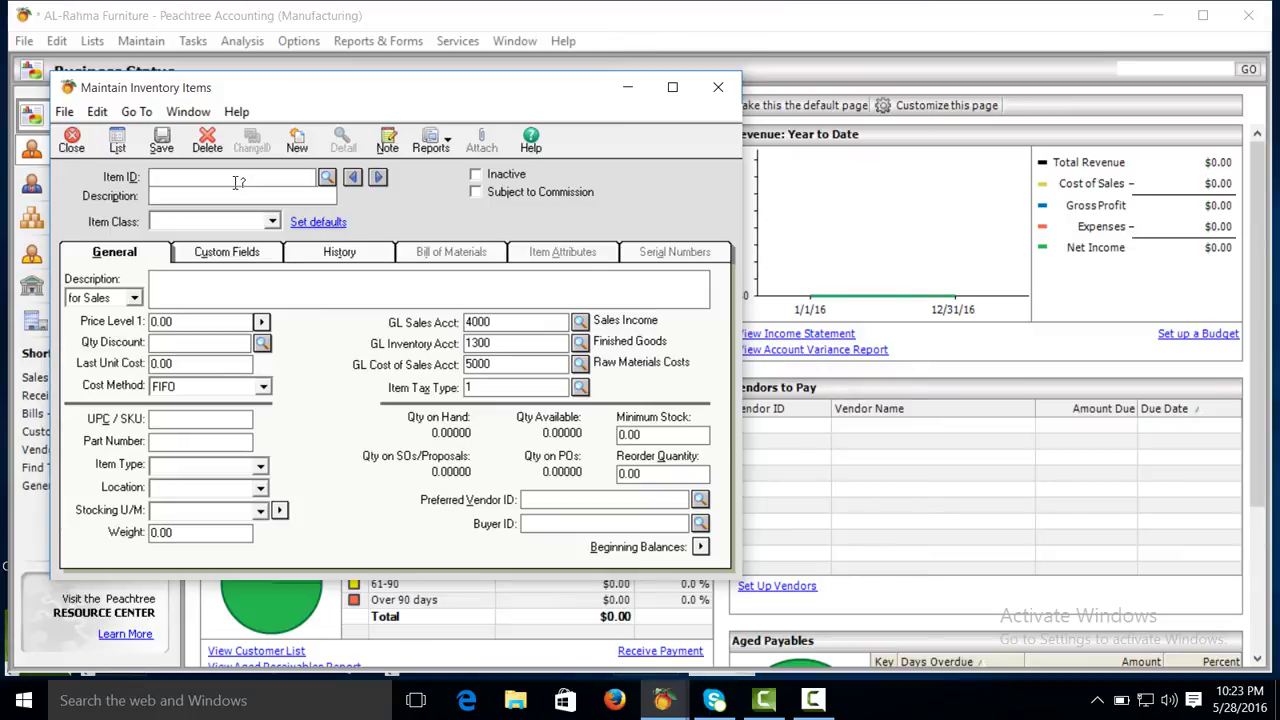
type("Conferenece Table")
key("Tab")
type("Conf")
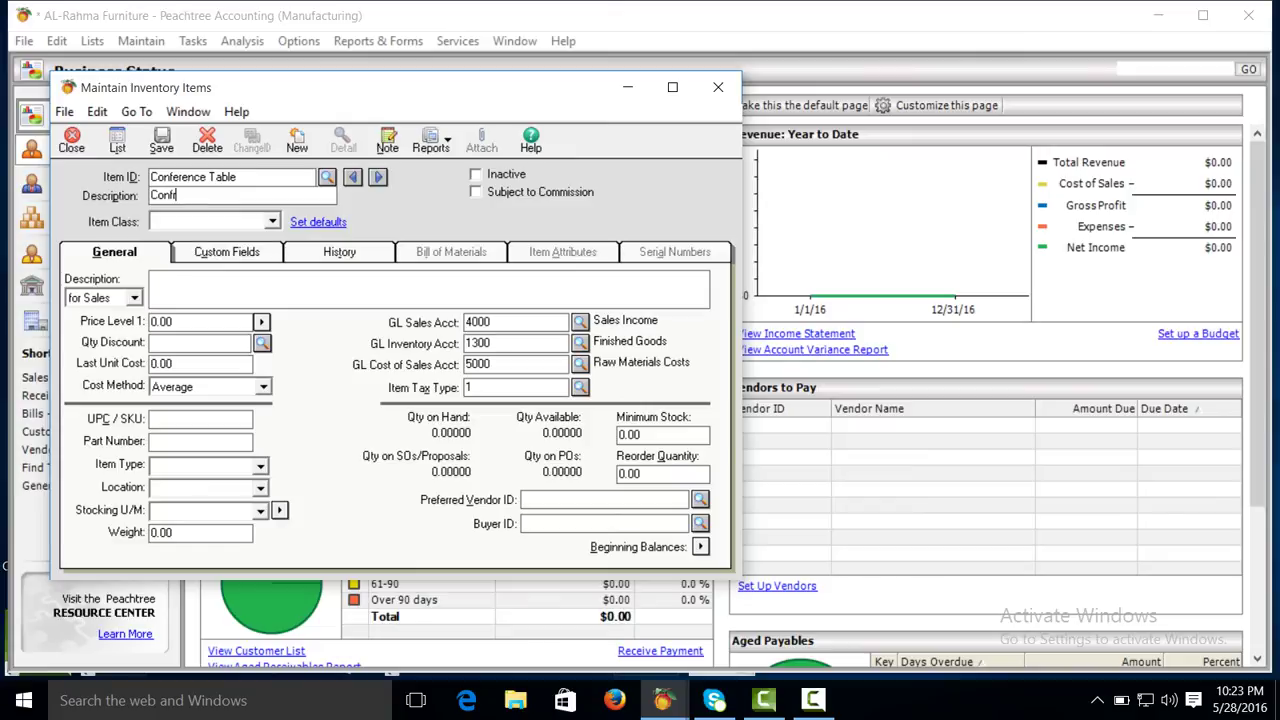
type("erence table")
key("Tab")
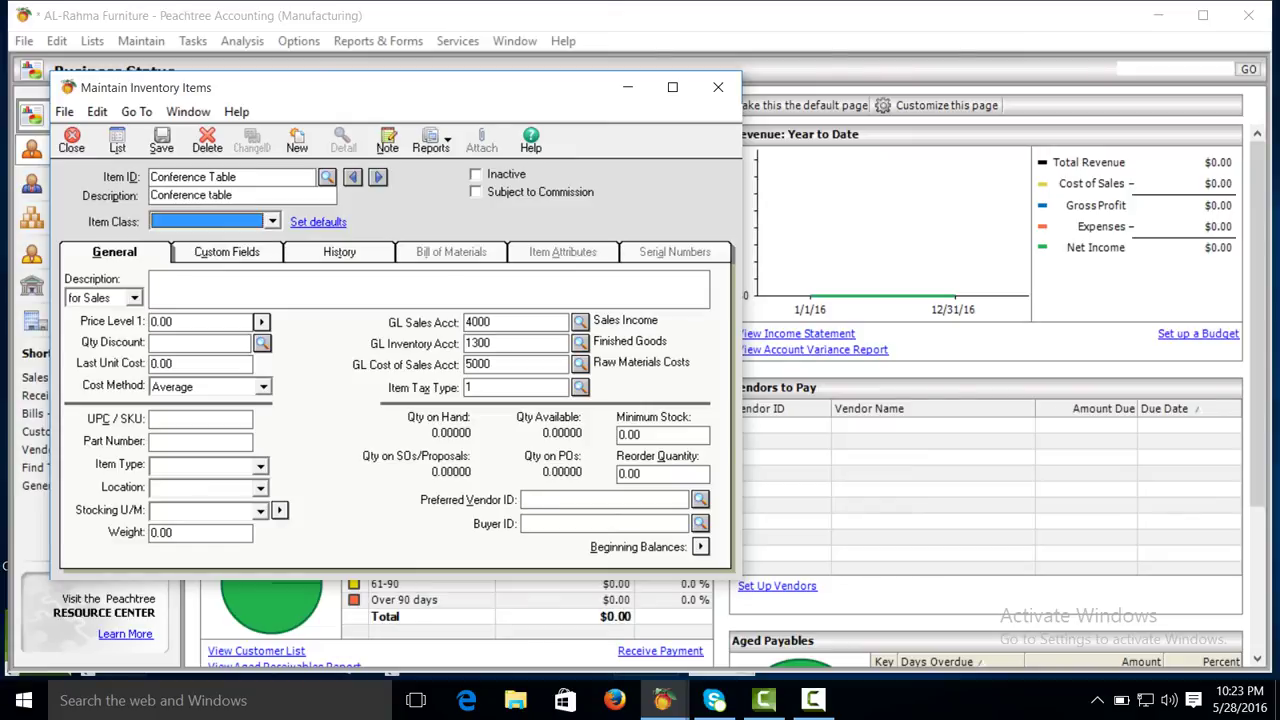
key("a")
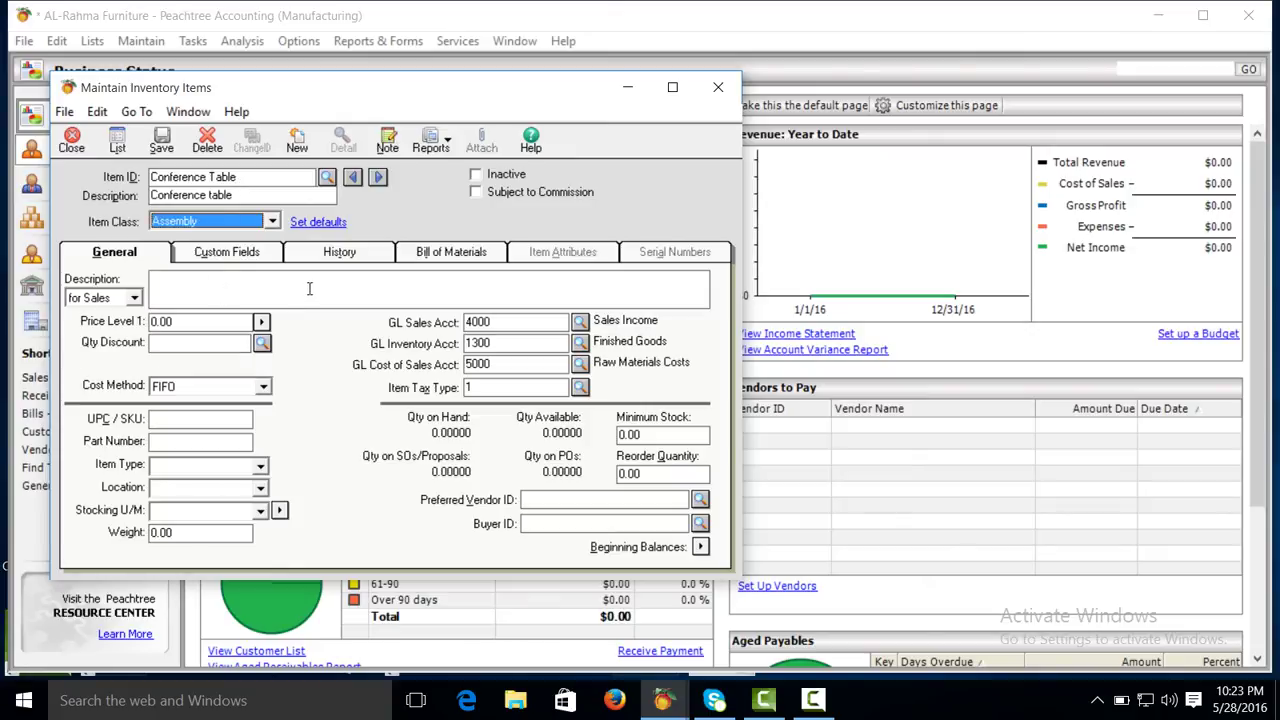
Open the Conference Table's bill of materials and add Wood as the first component with a quantity needed of 2
left_click(427, 259)
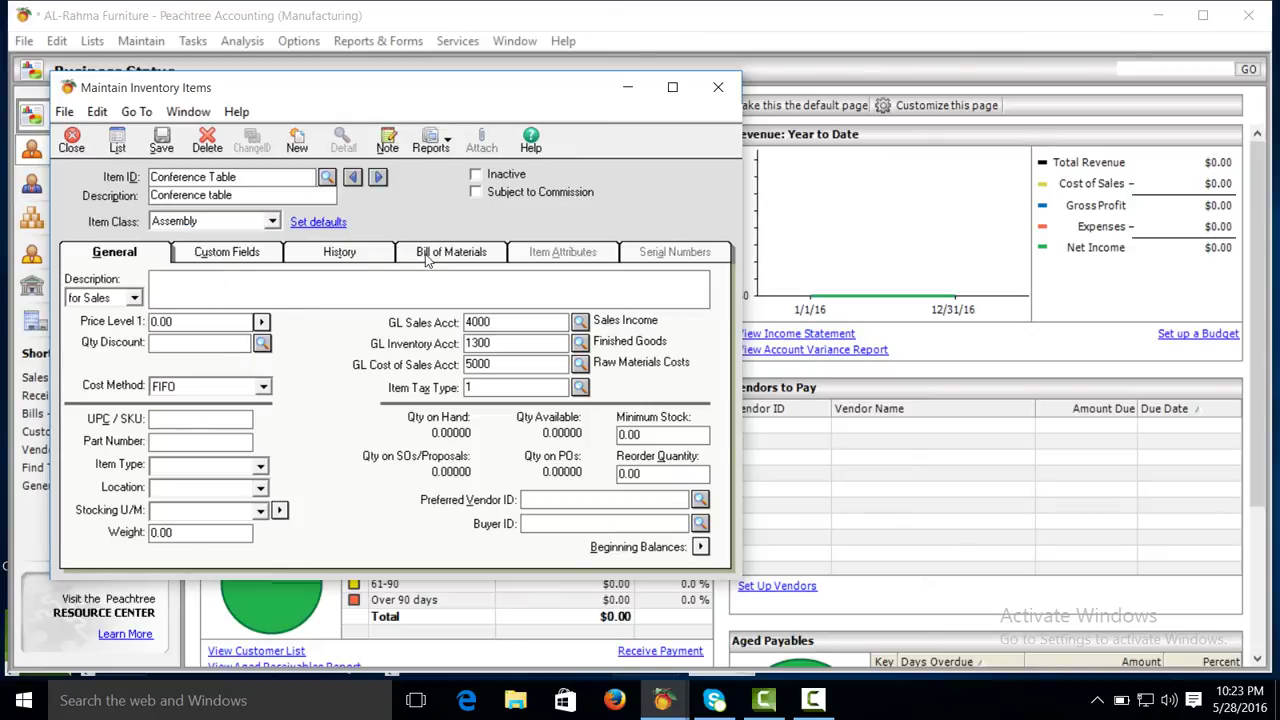
left_click(160, 304)
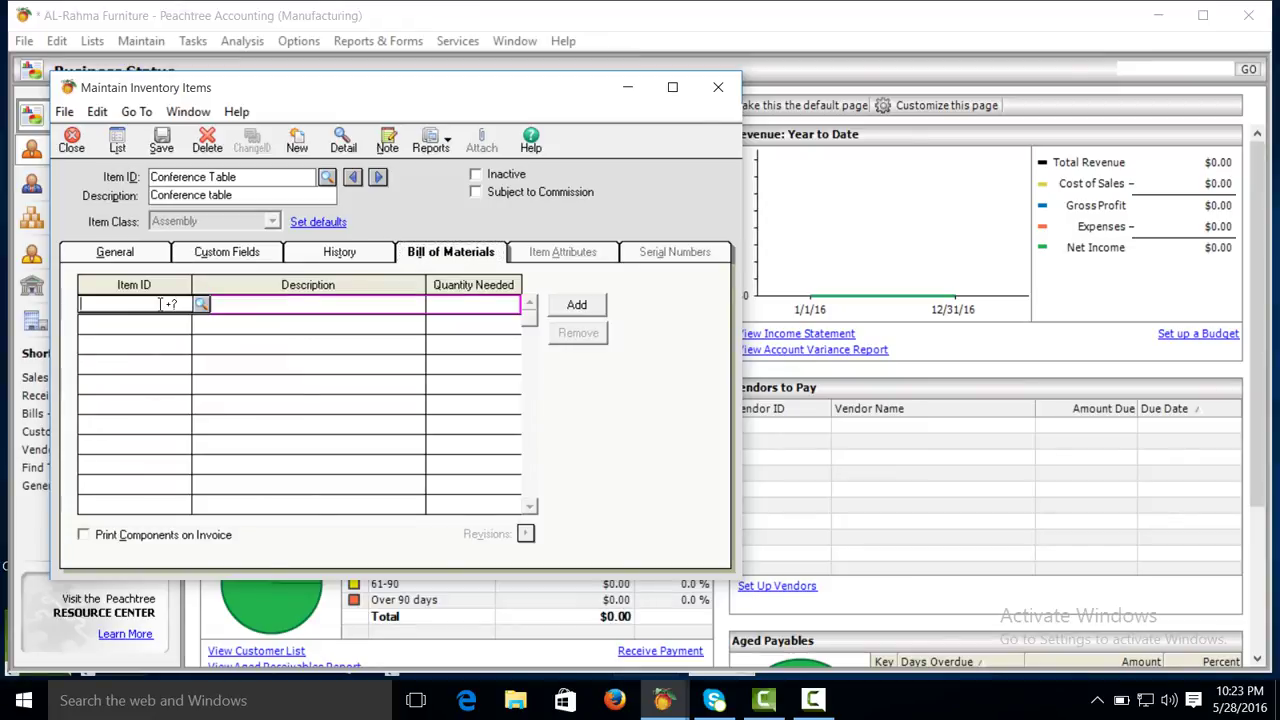
left_click(201, 304)
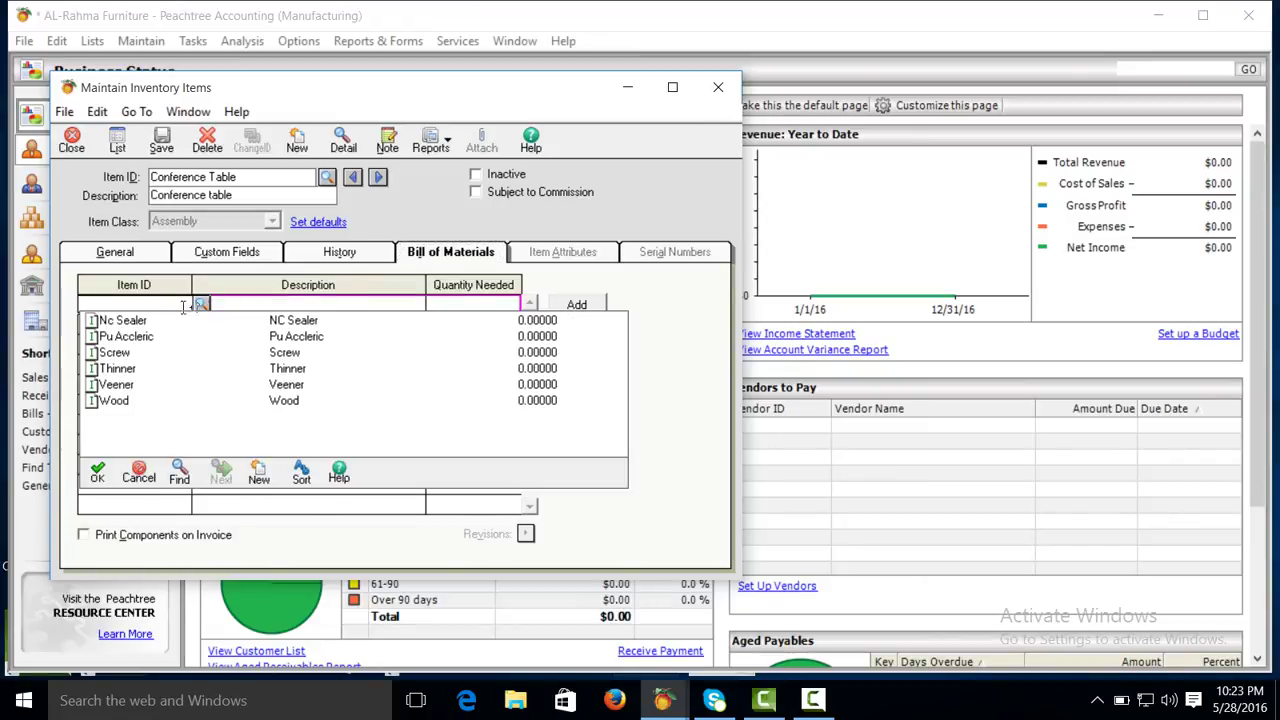
left_click(133, 400)
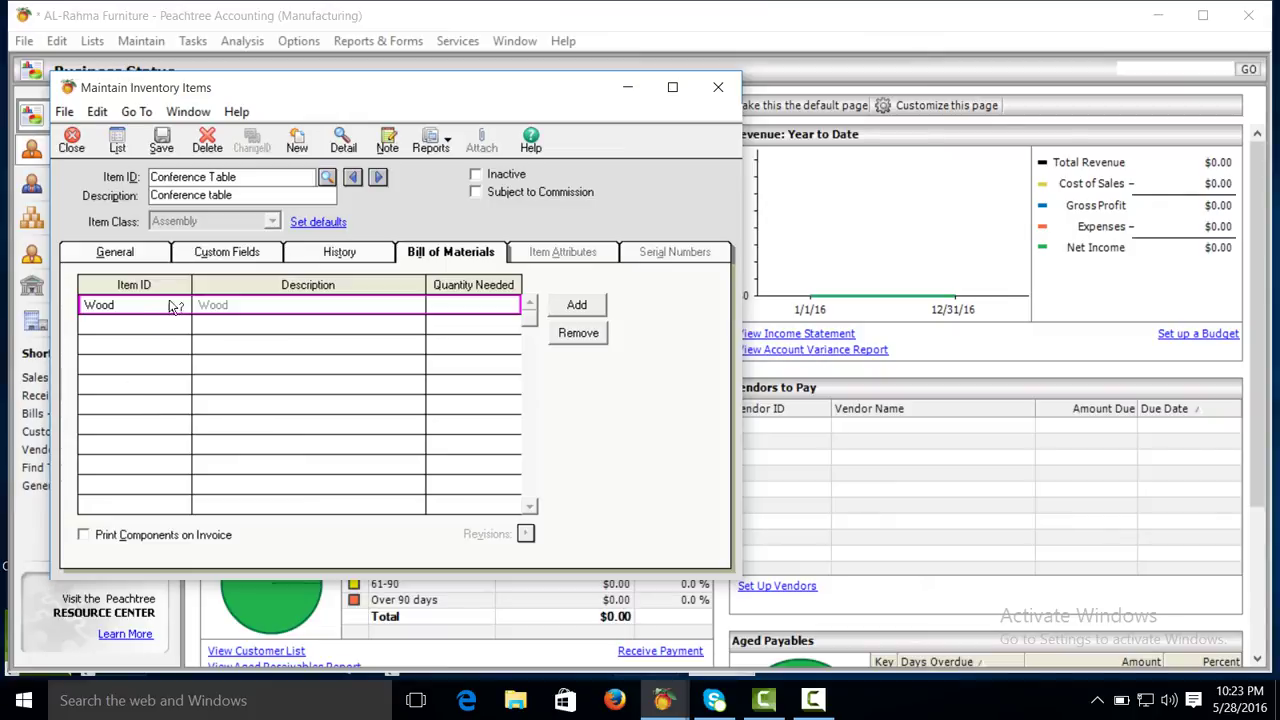
left_click(482, 300)
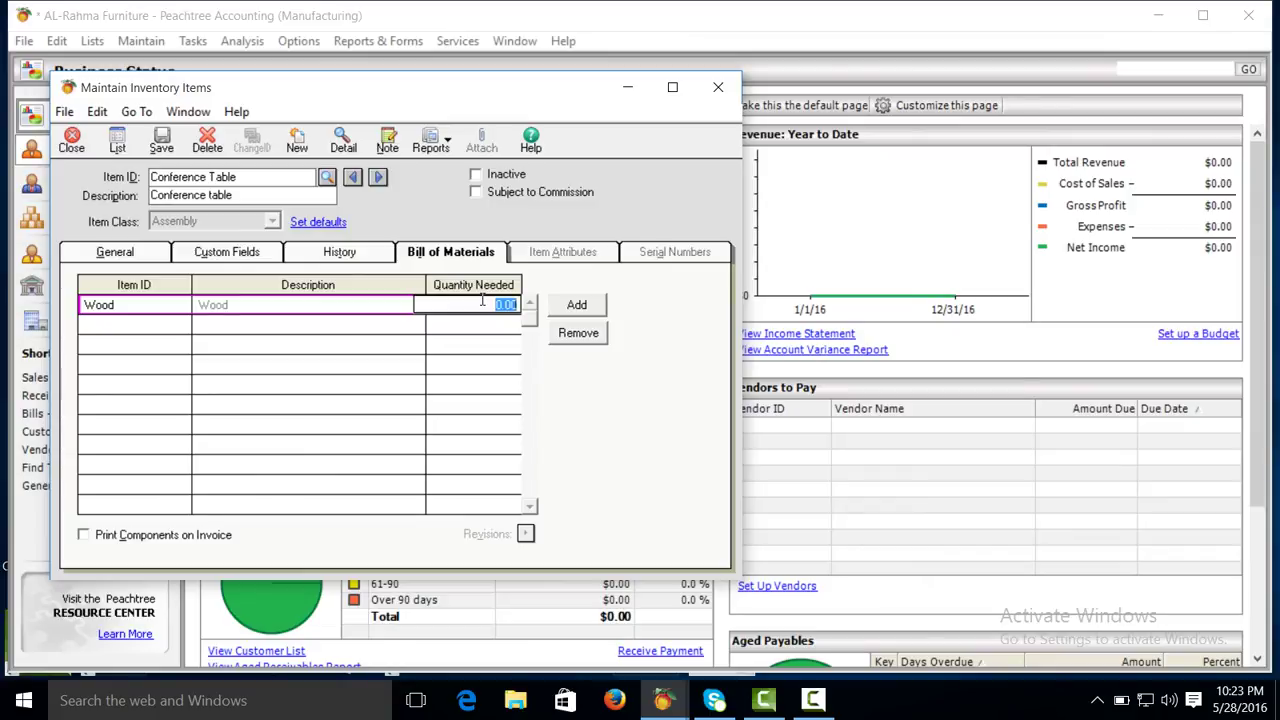
type("2")
Add Veener as the second component of the bill of materials with a quantity needed of 1
left_click(170, 322)
left_click(201, 324)
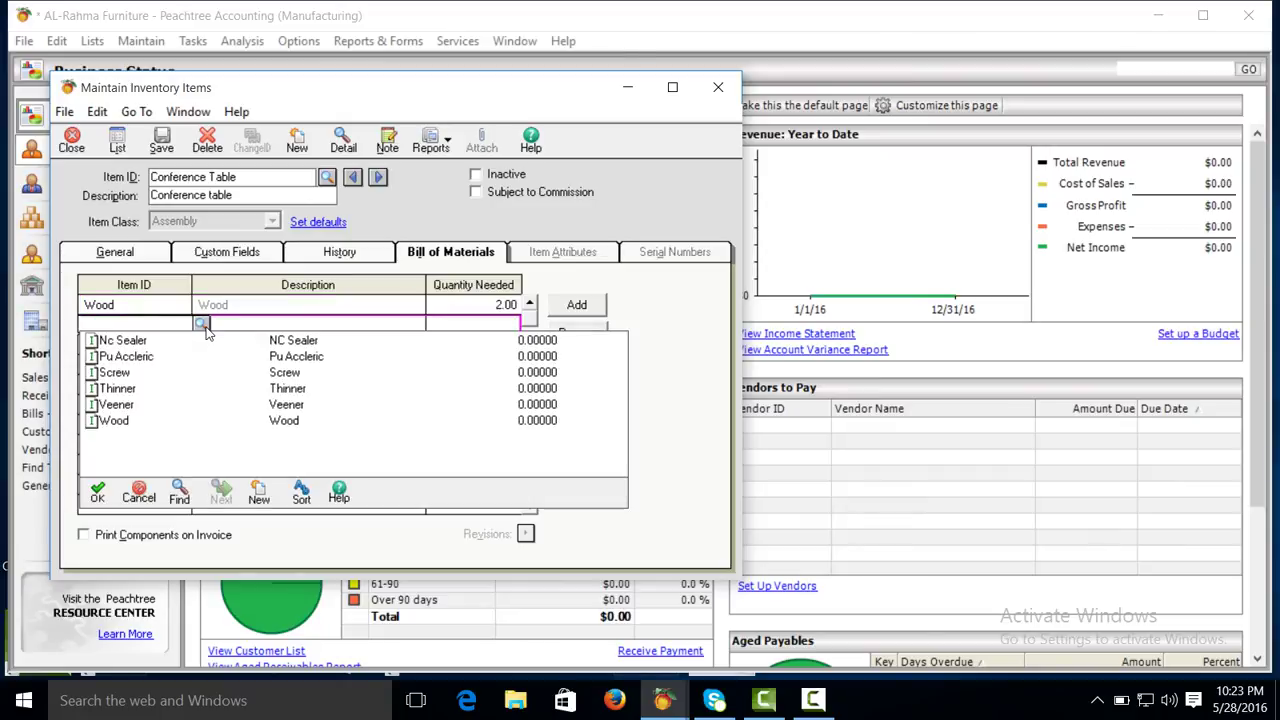
double_click(122, 404)
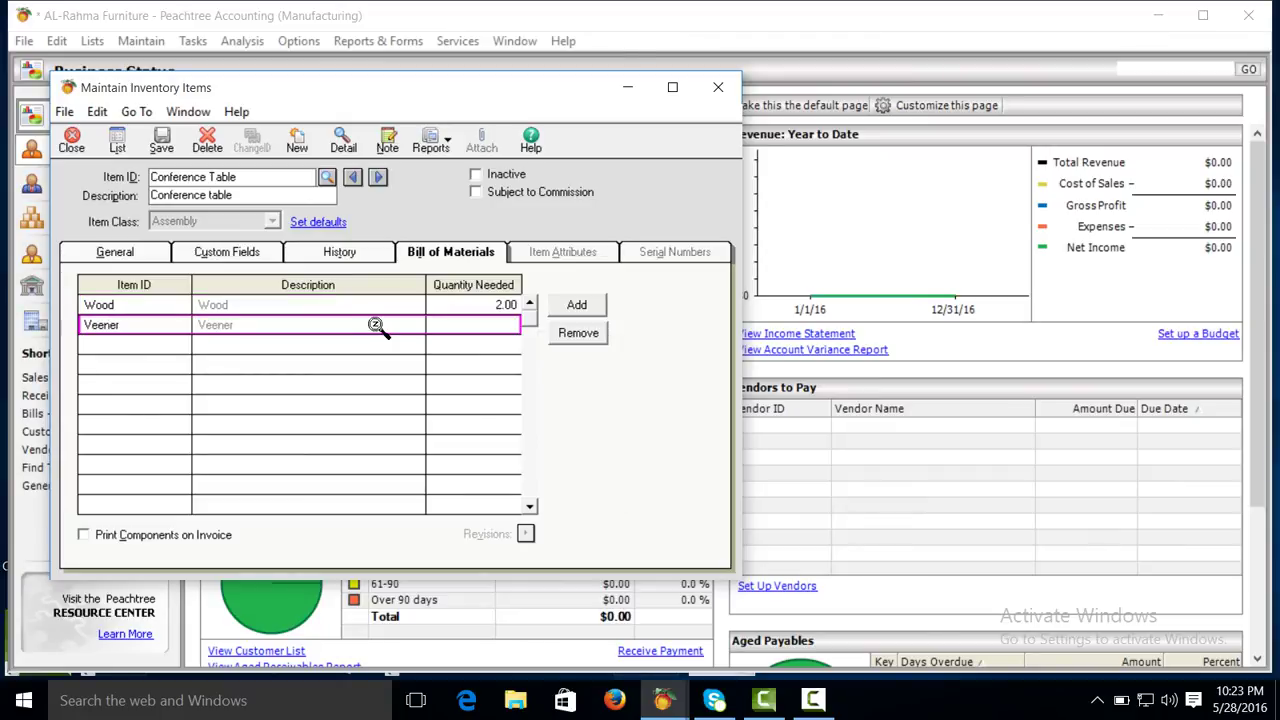
left_click(466, 324)
type("2")
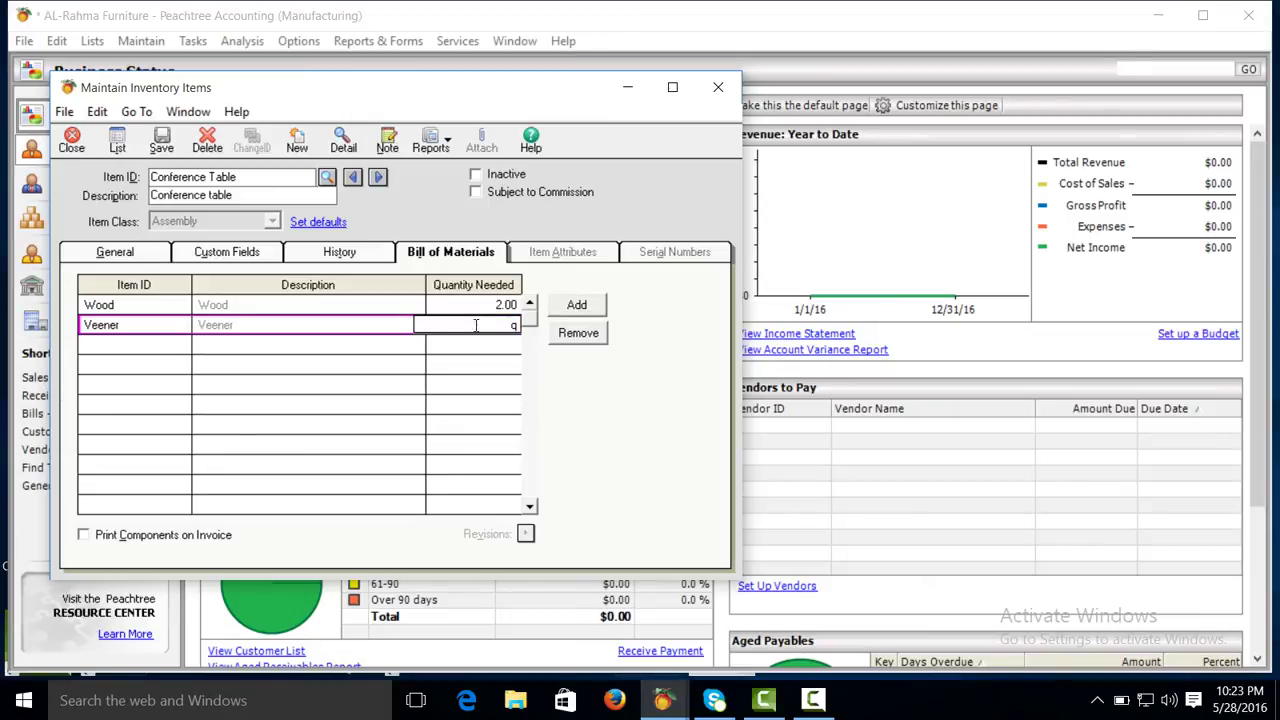
key("BackSpace")
type("1")
Add Thinner as the third component of the bill of materials with a quantity needed of 1
left_click(170, 343)
left_click(200, 344)
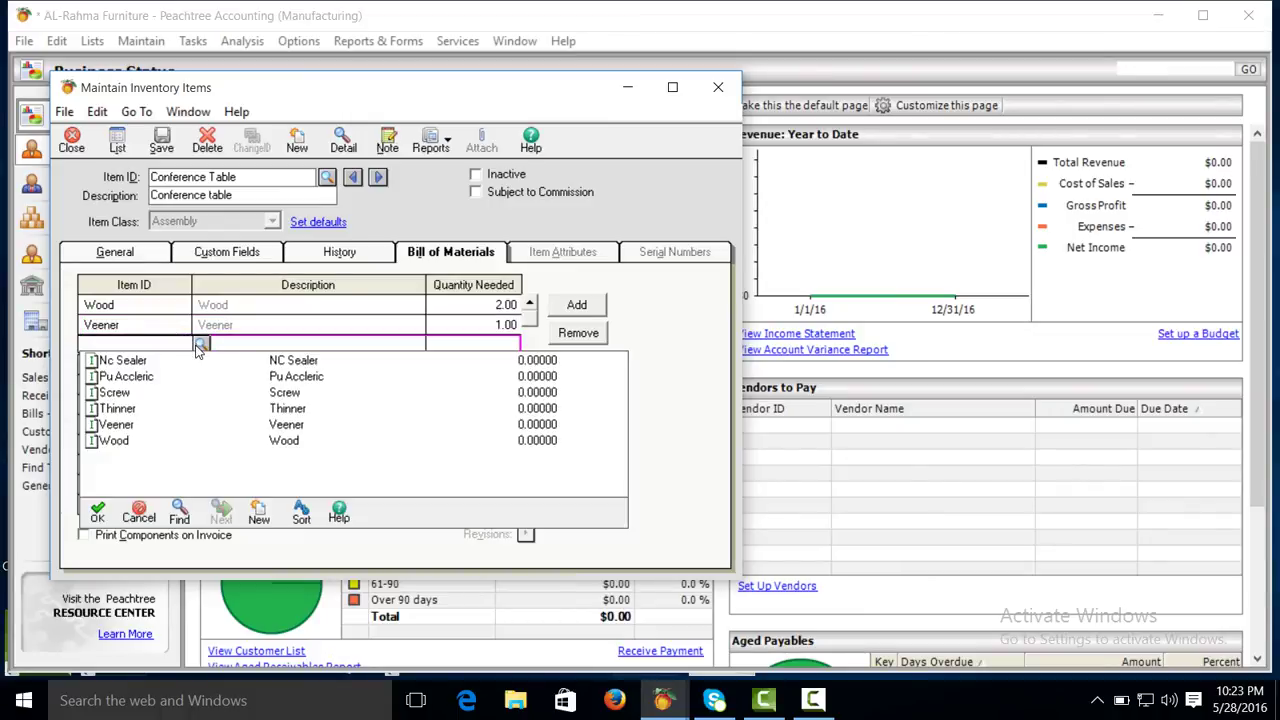
double_click(125, 409)
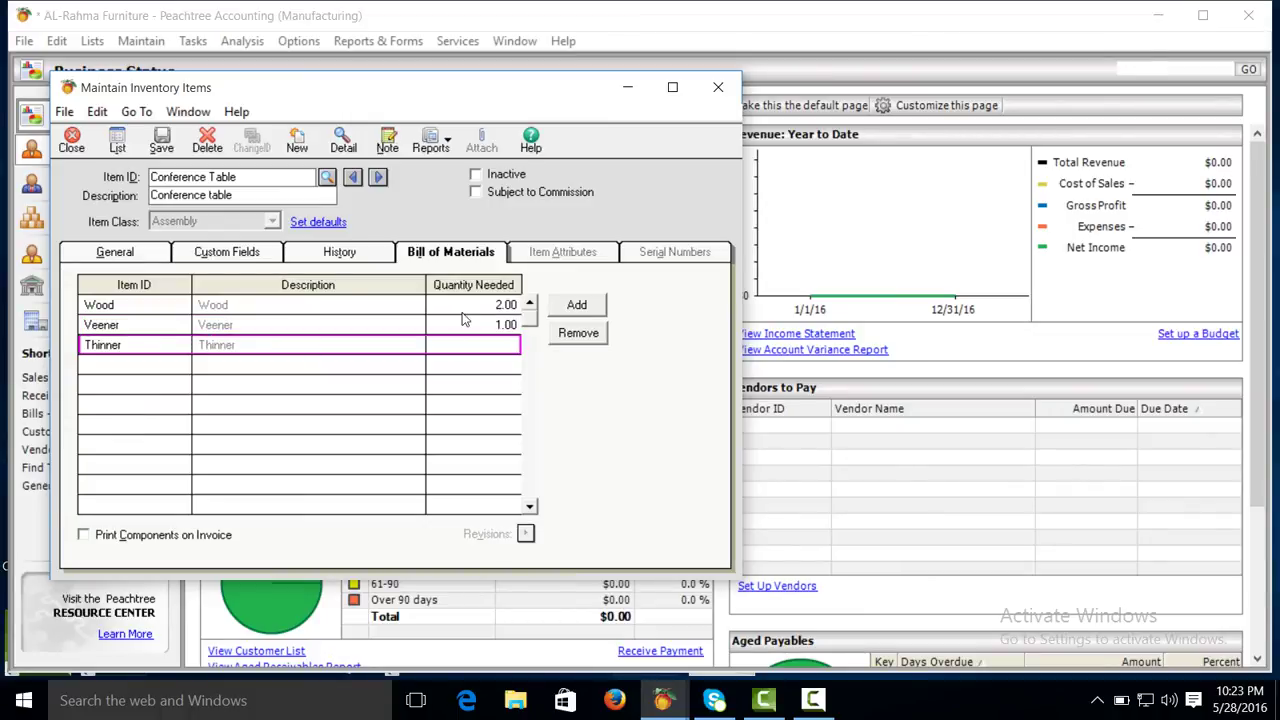
left_click(480, 344)
type("1")
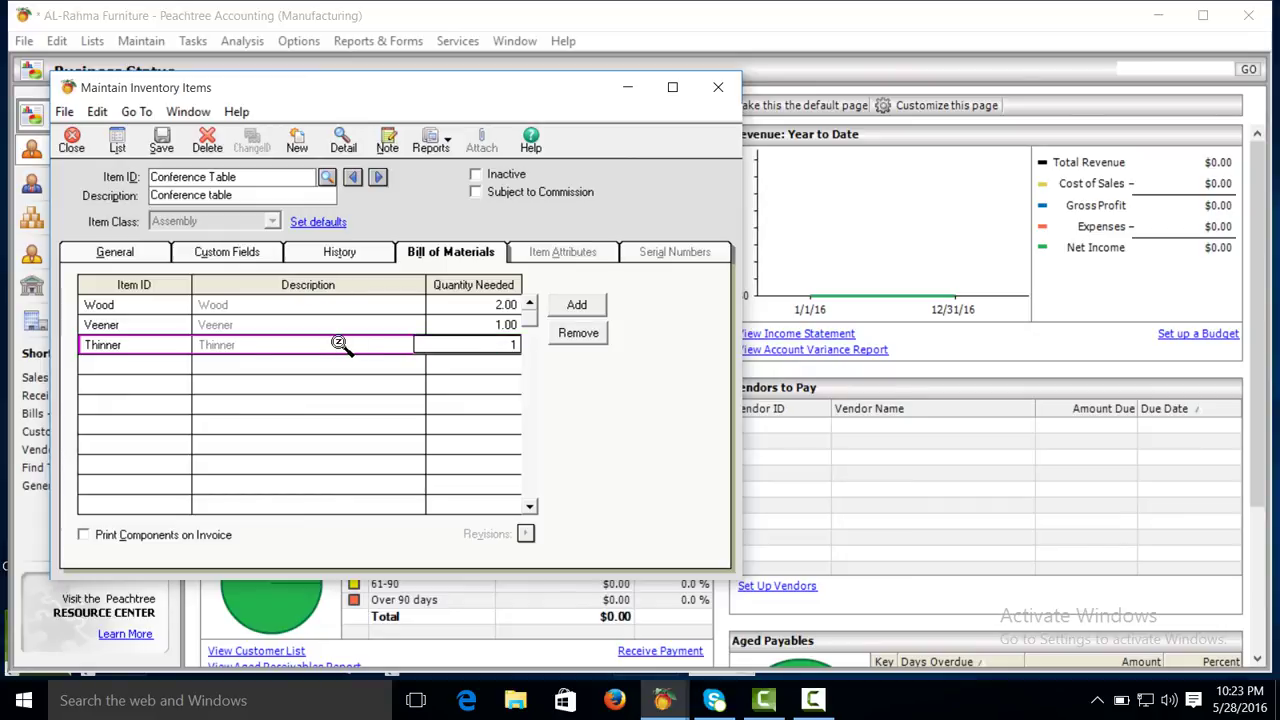
Add Nc Sealer as the fourth component of the bill of materials with a quantity needed of 2
left_click(193, 366)
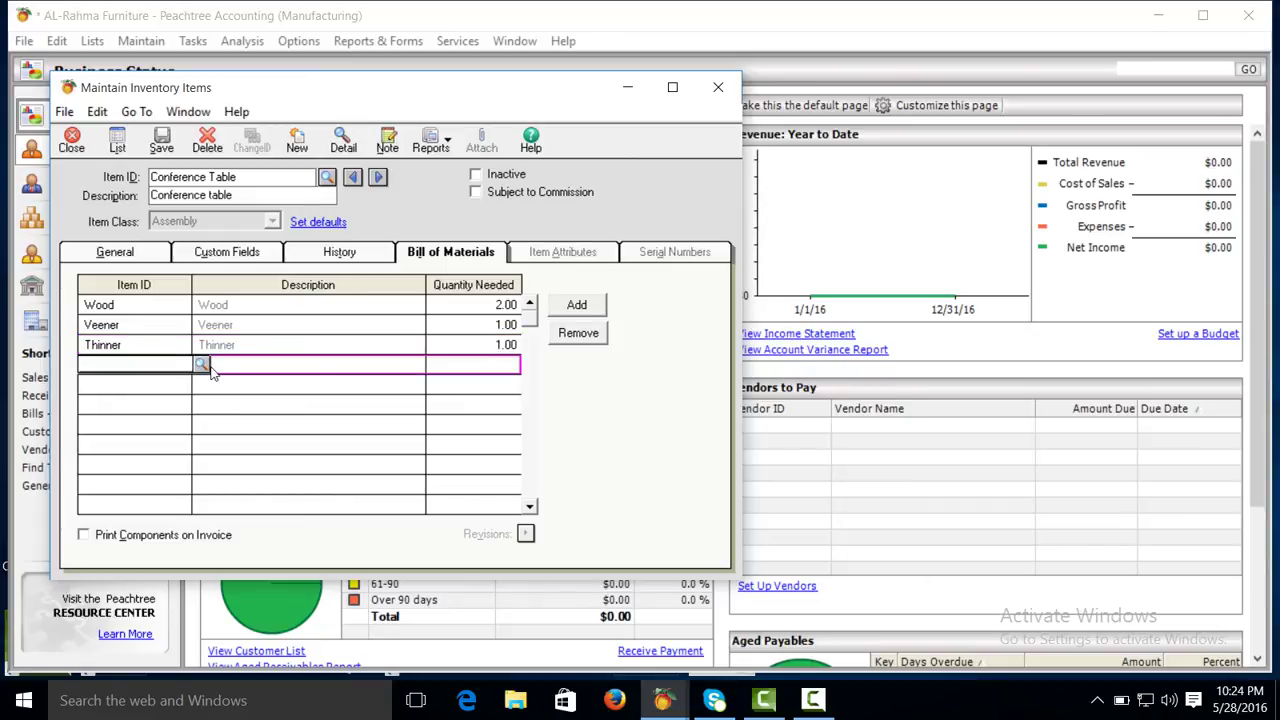
left_click(201, 364)
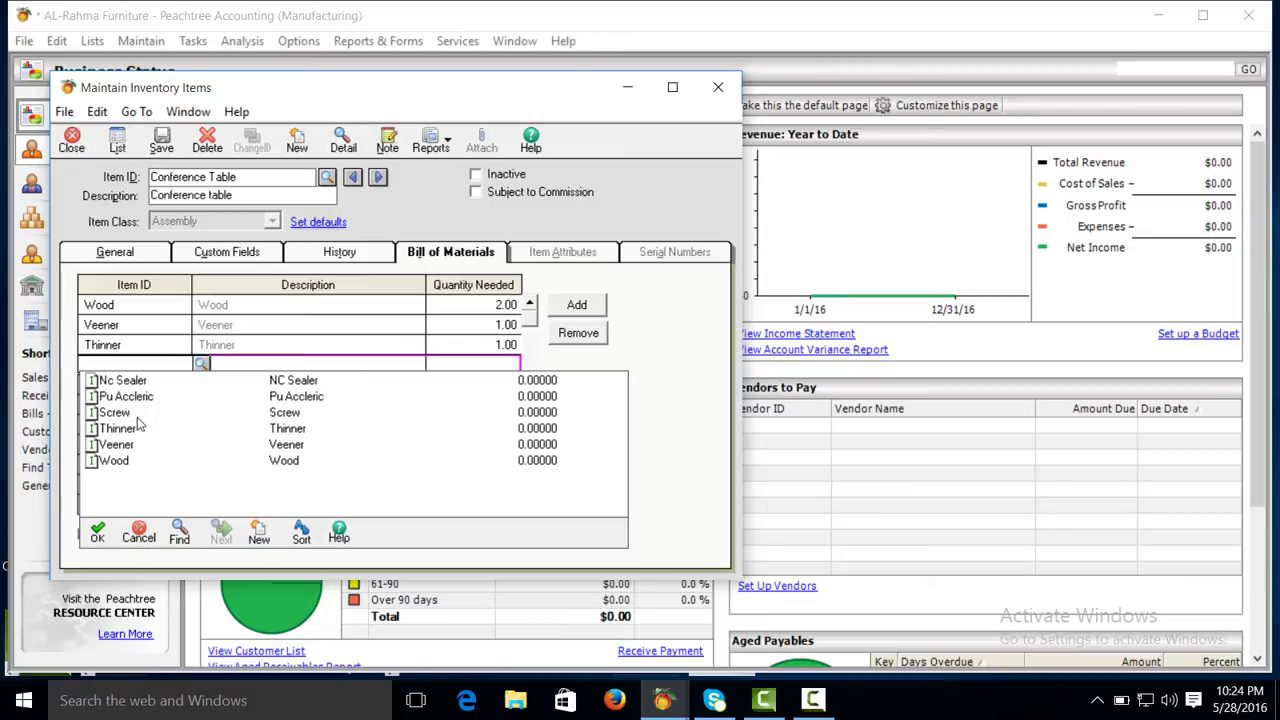
double_click(134, 384)
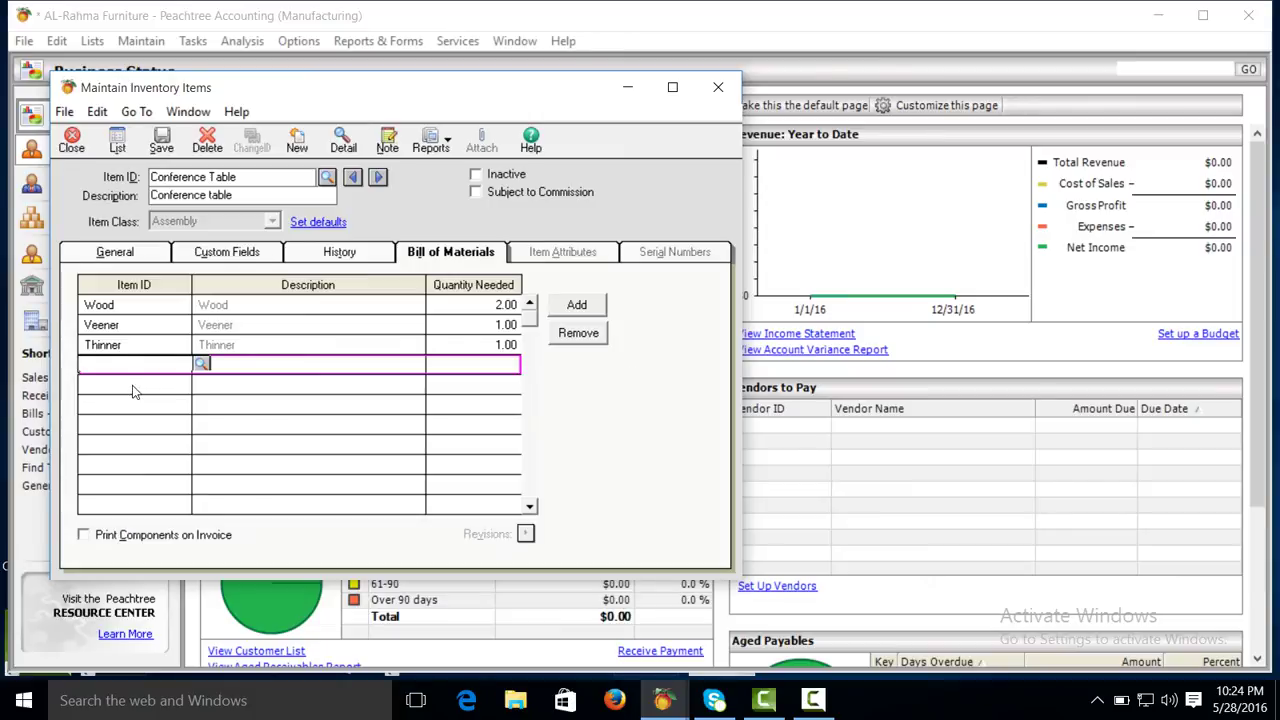
left_click(451, 365)
type("2")
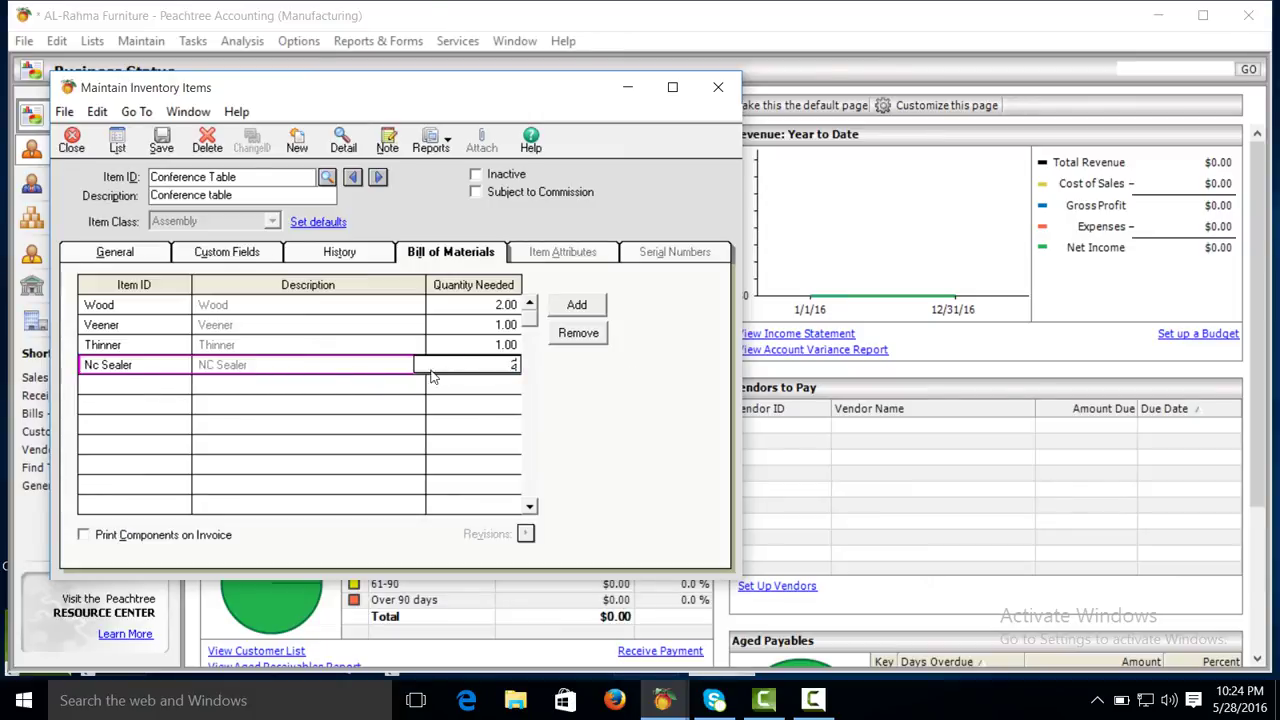
Add Pu Accleric as the fifth component of the bill of materials with a quantity needed of 2
left_click(148, 384)
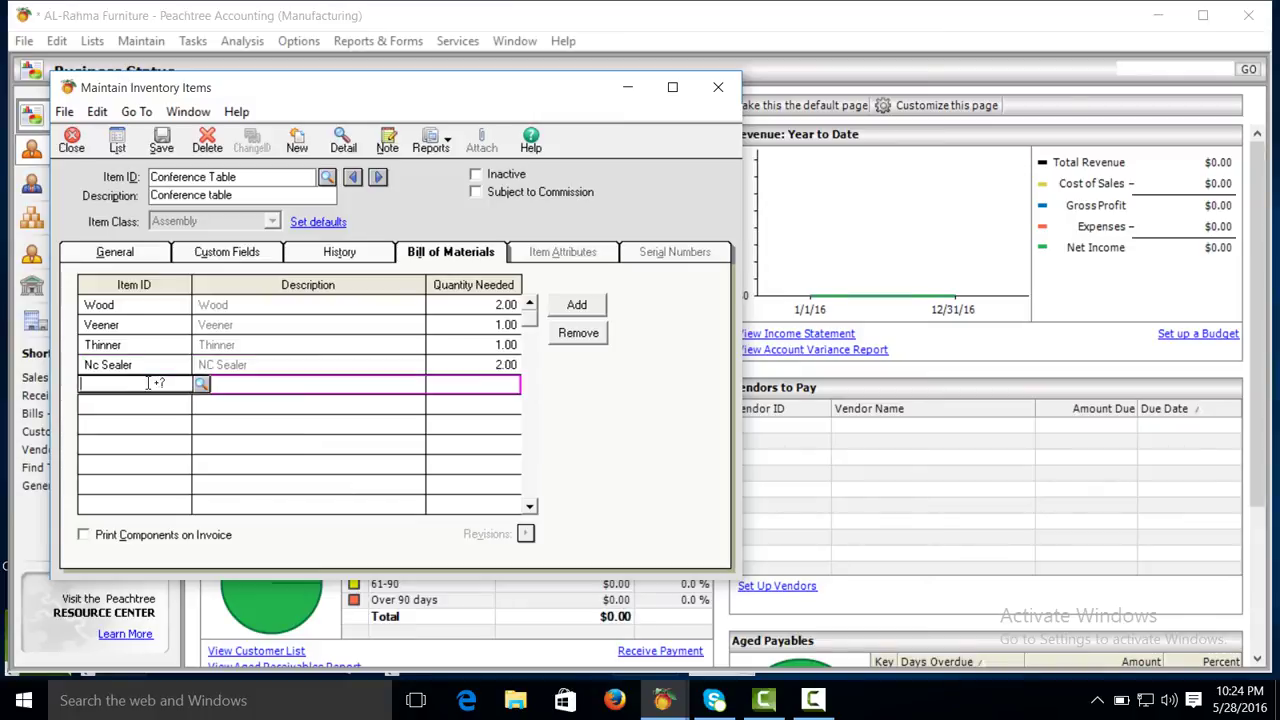
left_click(201, 386)
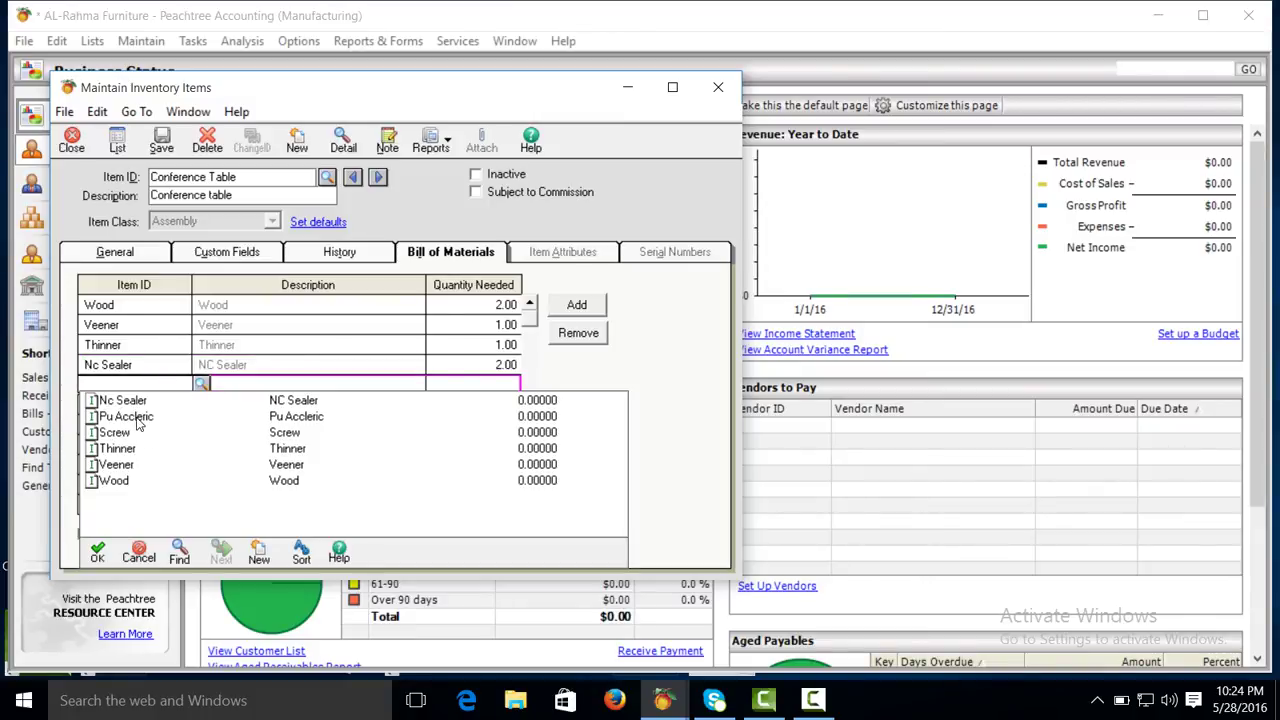
left_click(137, 402)
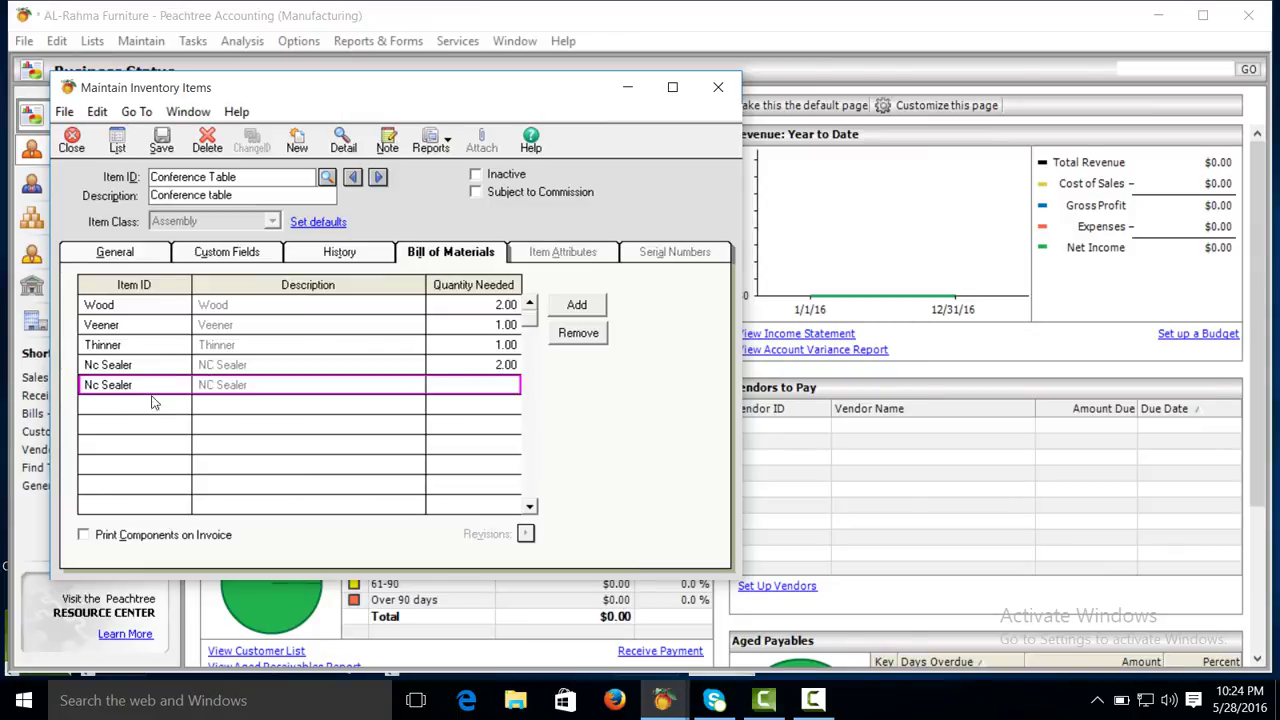
left_click(178, 385)
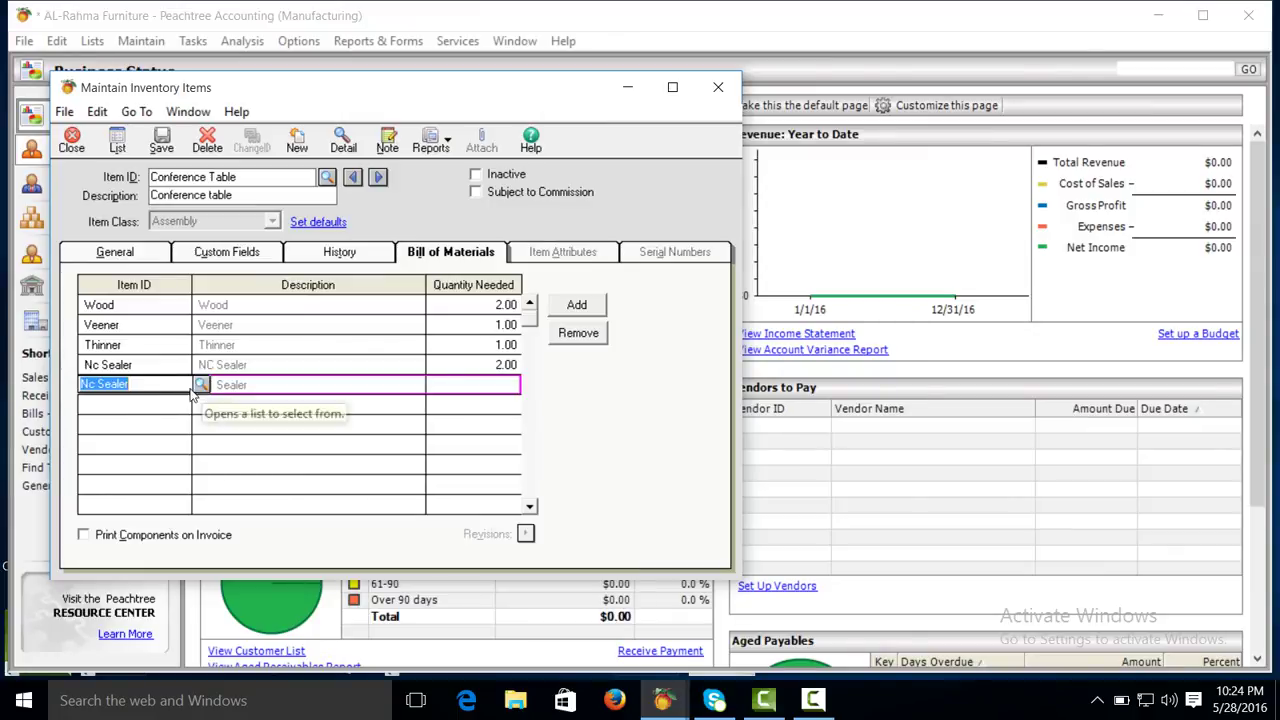
left_click(202, 386)
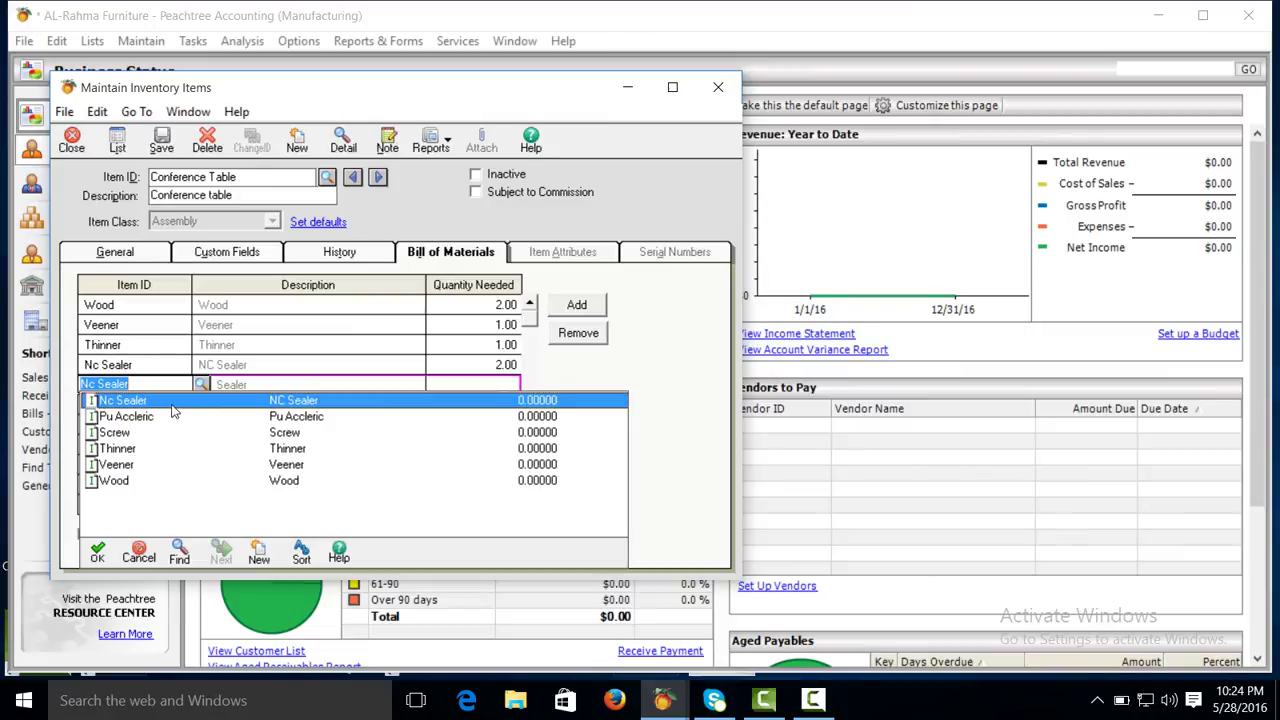
left_click(168, 414)
key("Tab")
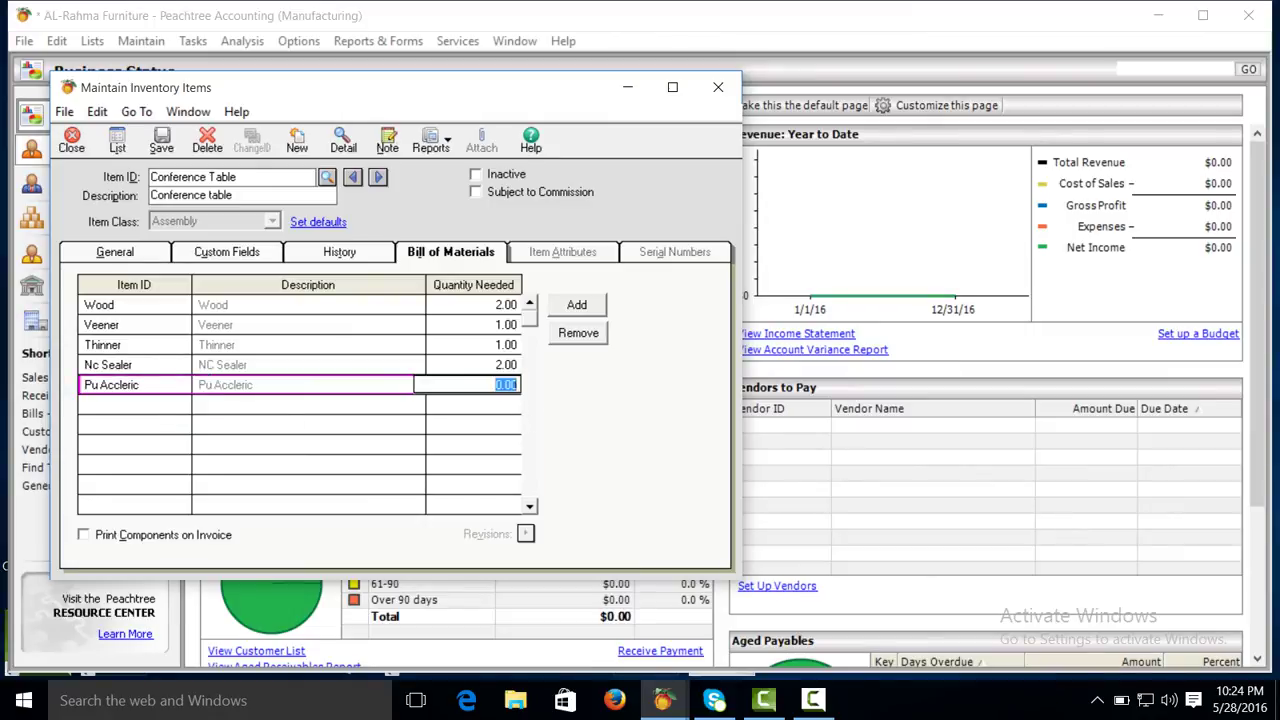
type("2")
Add Screw as the sixth component of the bill of materials with a quantity needed of 60
left_click(148, 413)
left_click(201, 404)
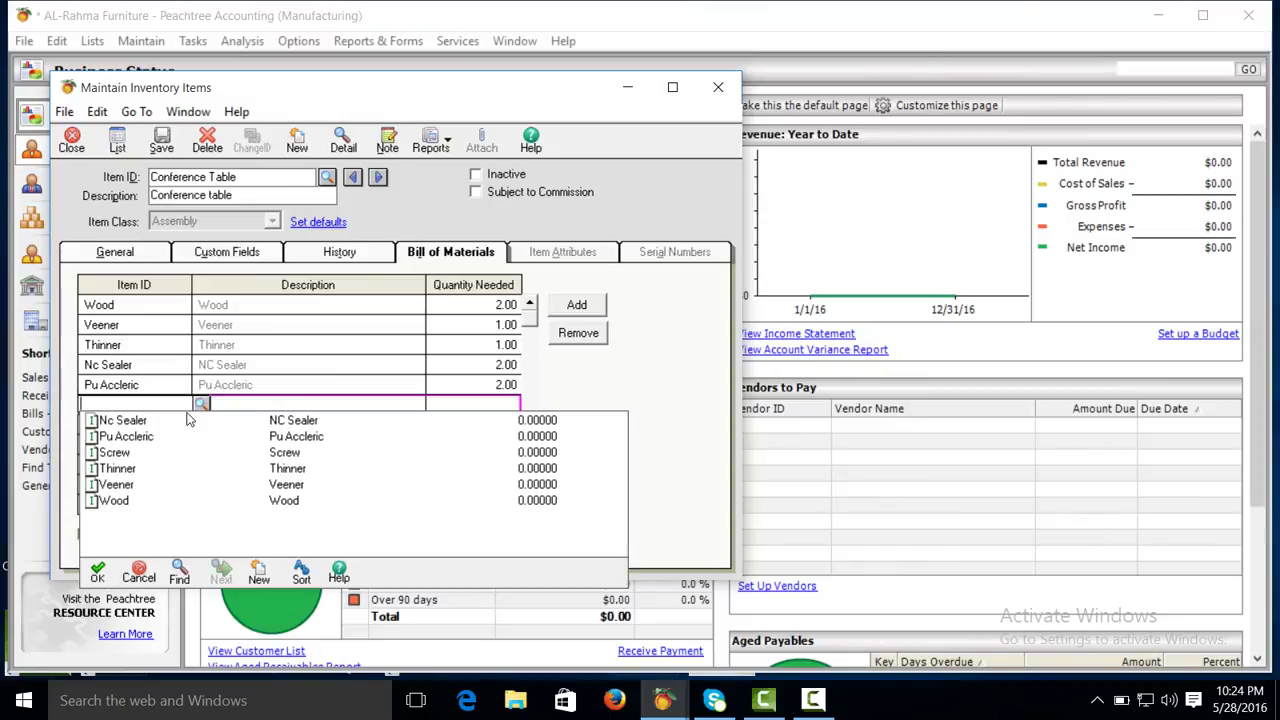
double_click(136, 457)
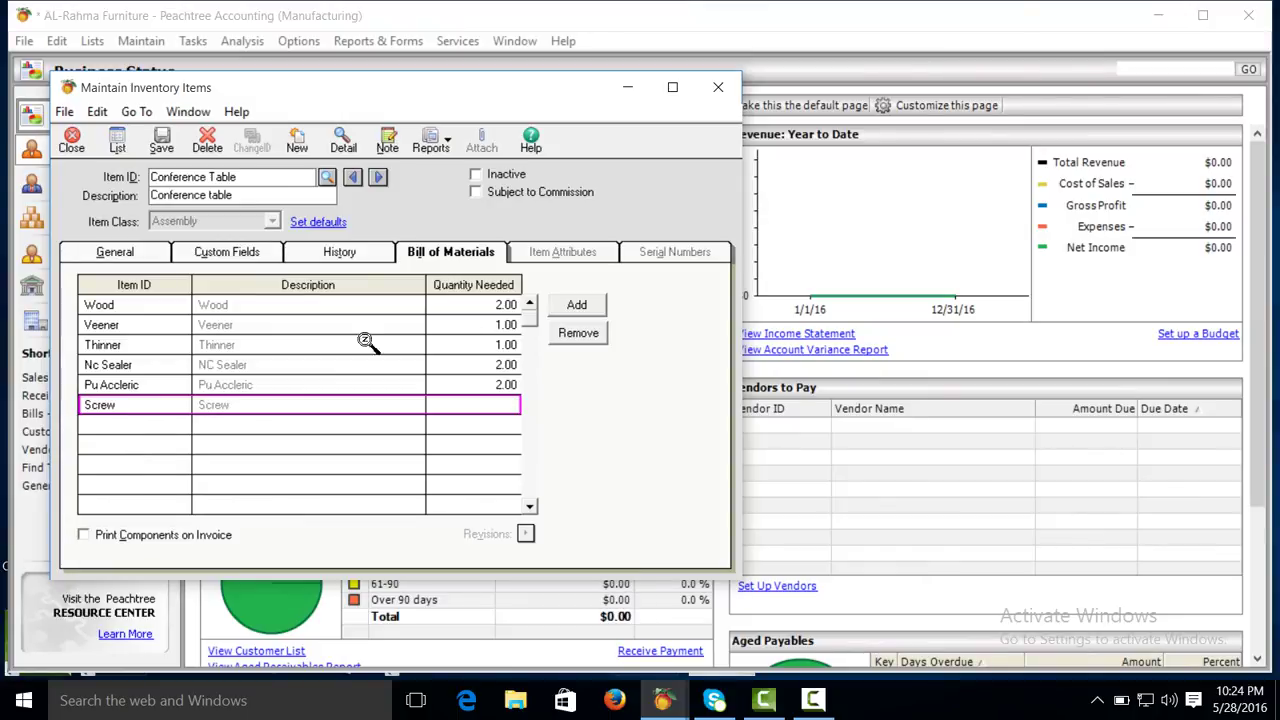
left_click(516, 402)
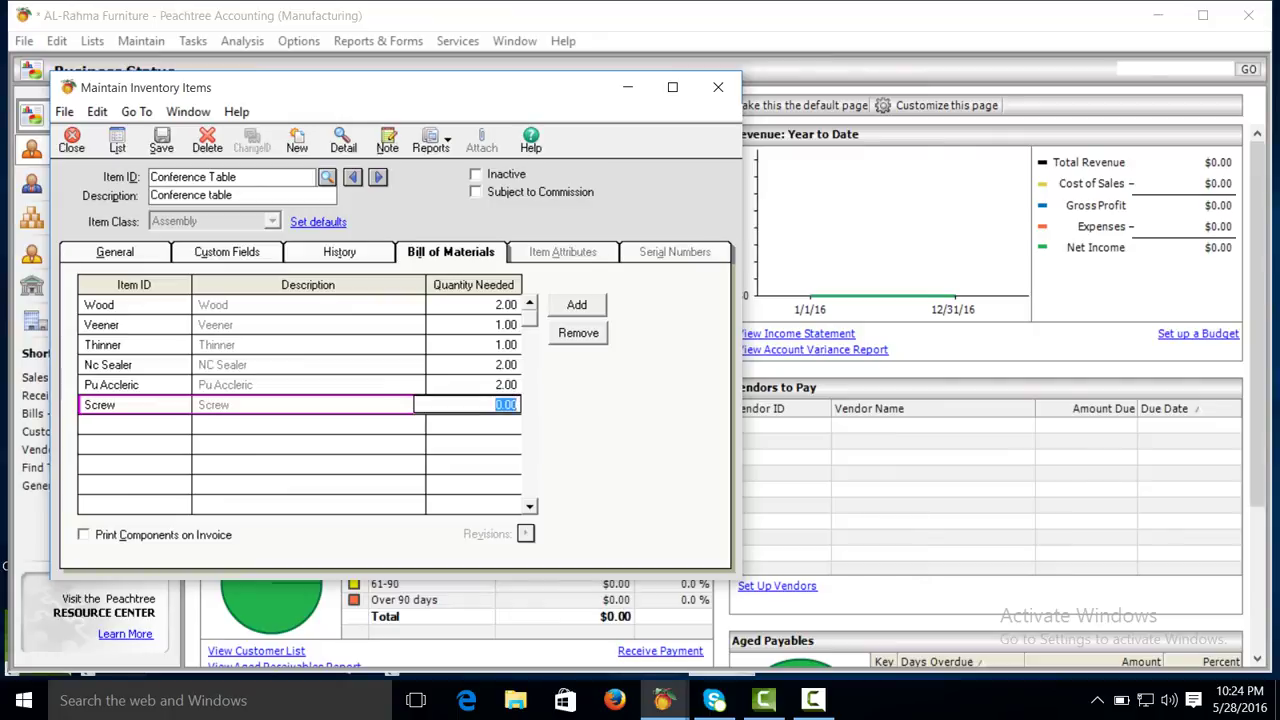
type("60")
Set the Conference Table's stocking unit of measure to unit and save the item
left_click(103, 258)
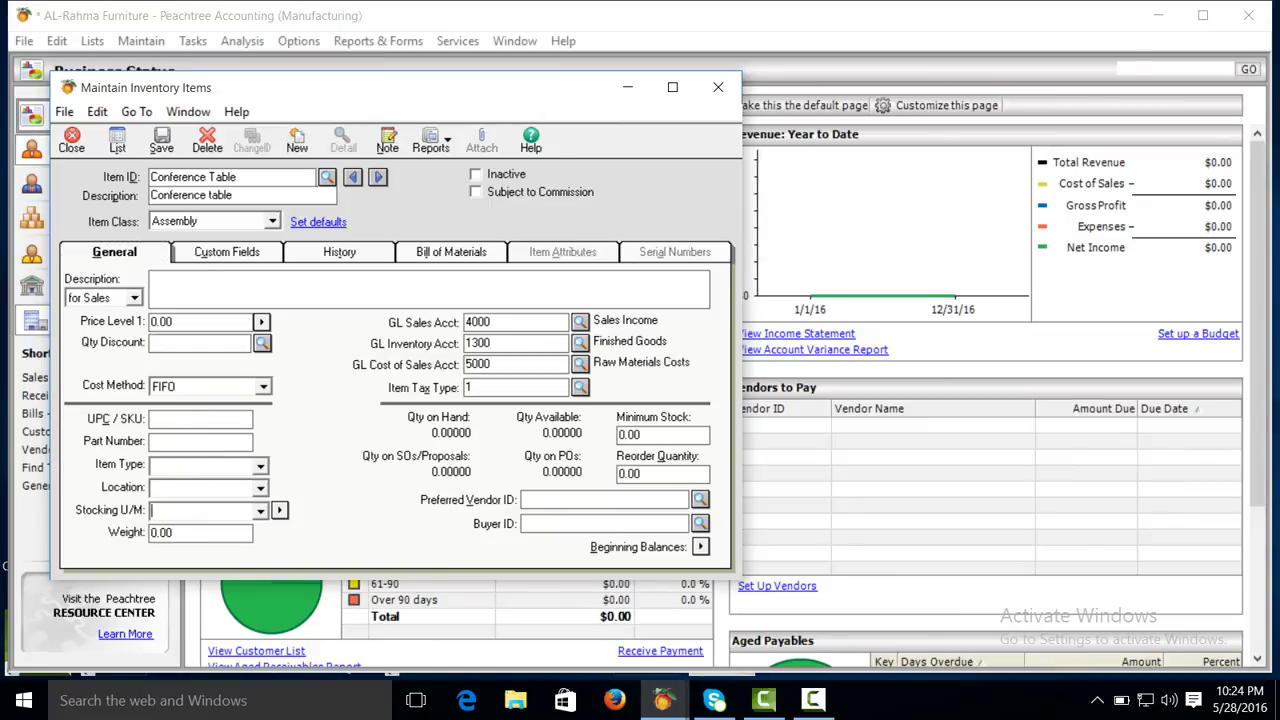
type("unit")
left_click(162, 143)
Open the inventory beginning balances and give Wood a quantity of 200 at a unit cost of 120
left_click(700, 548)
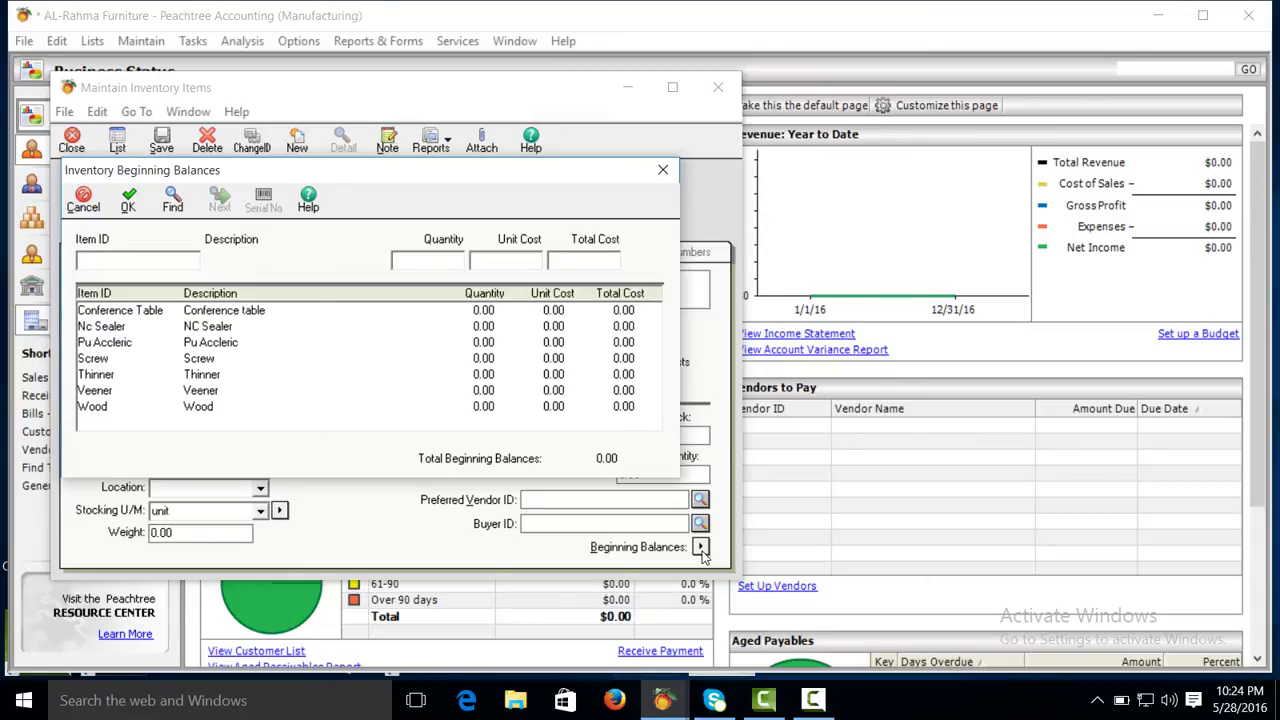
left_click(553, 412)
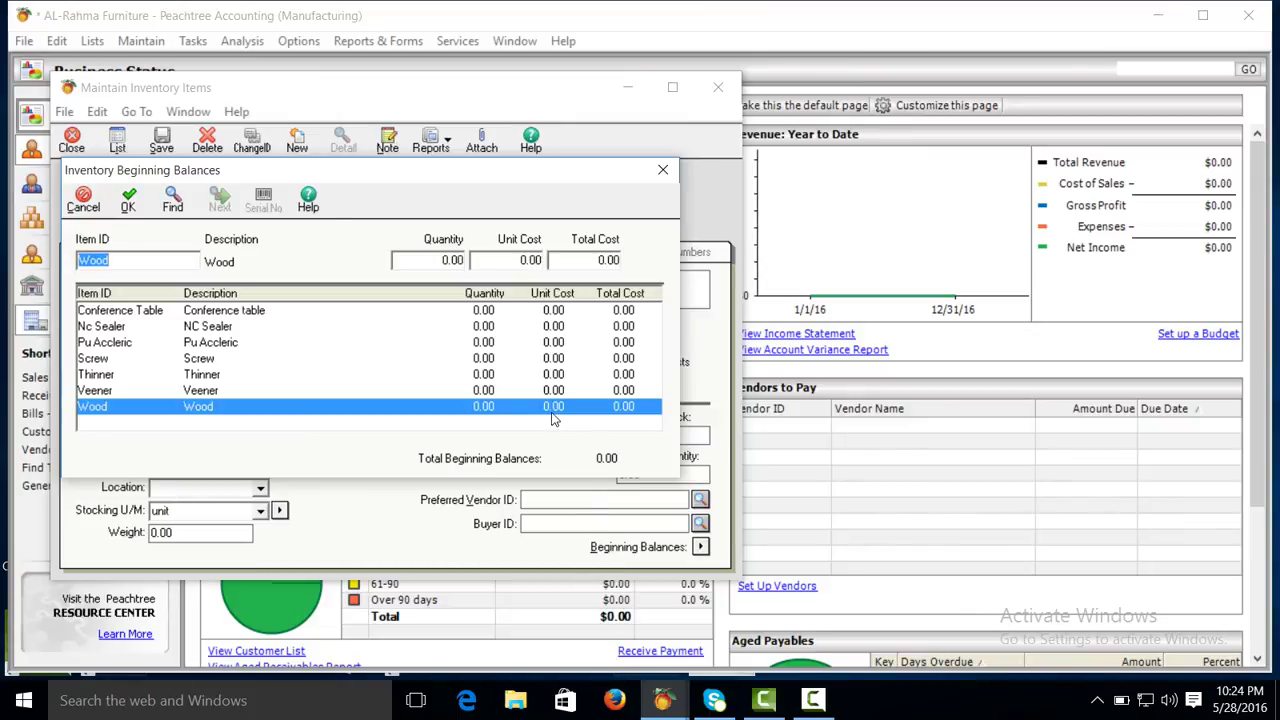
left_click(425, 259)
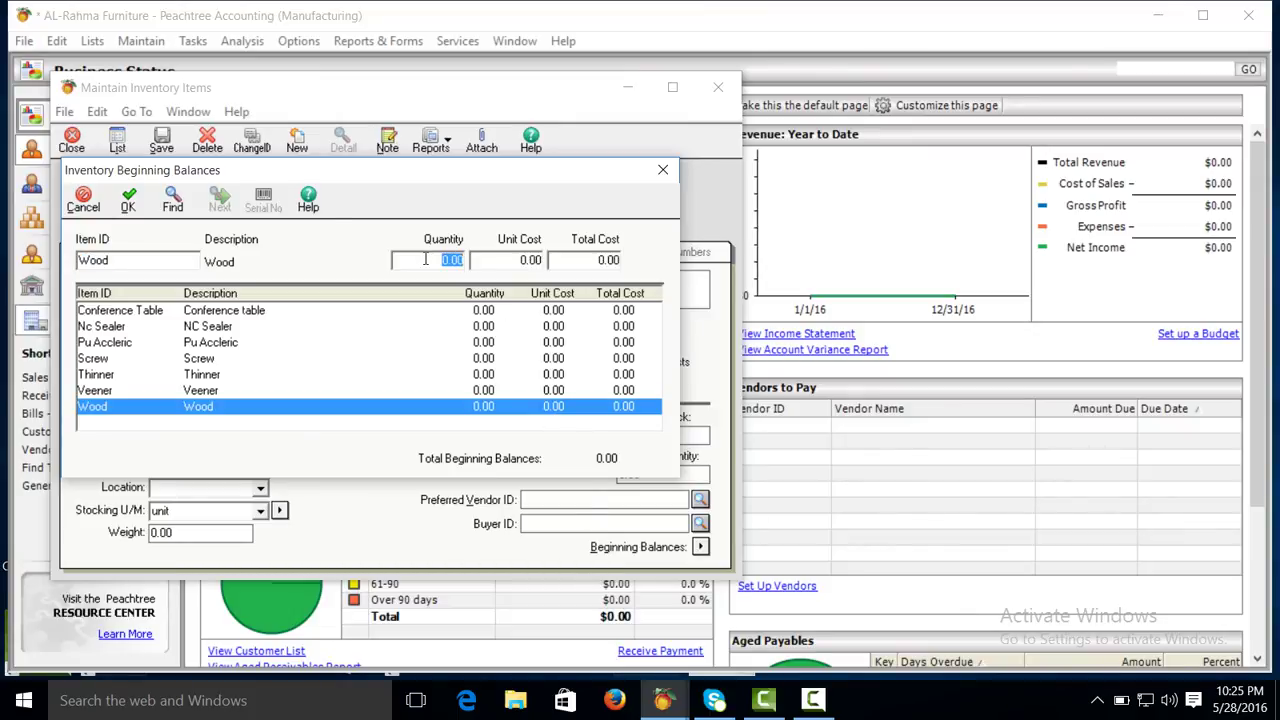
type("200")
left_click(505, 257)
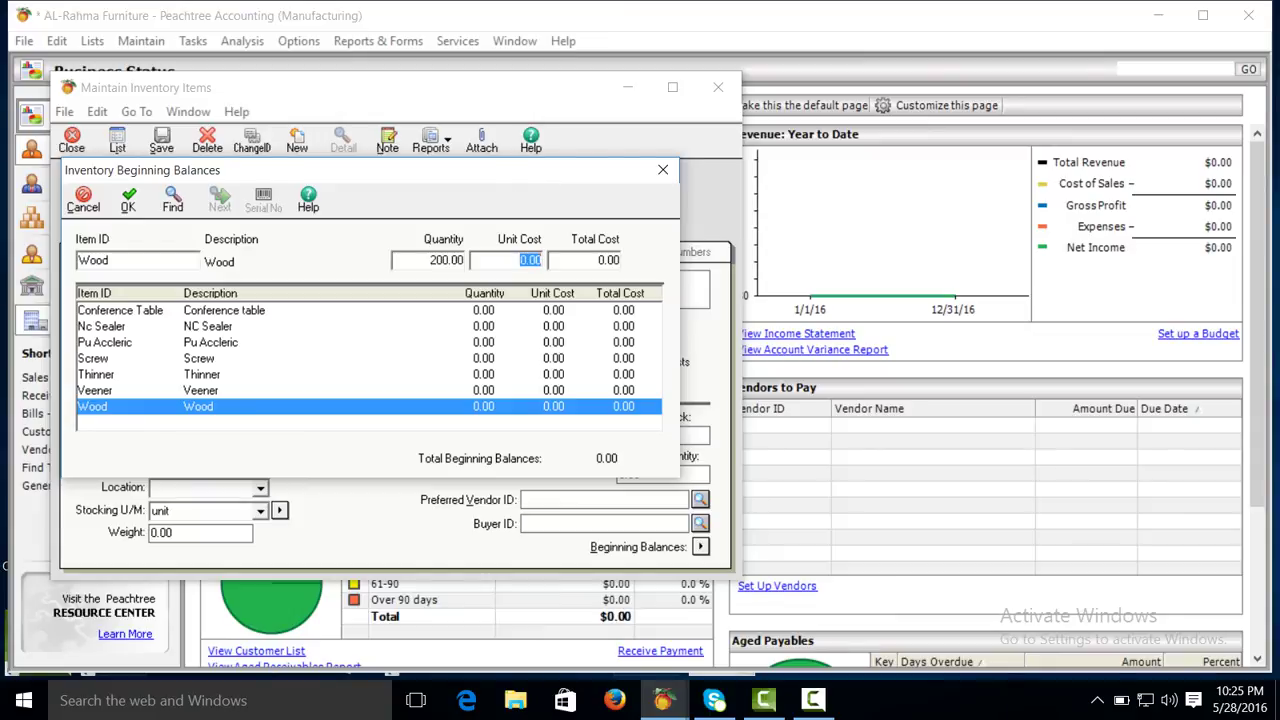
type("120")
Enter Veener's beginning balance as a quantity of 20 at a unit cost of 300
key("Up")
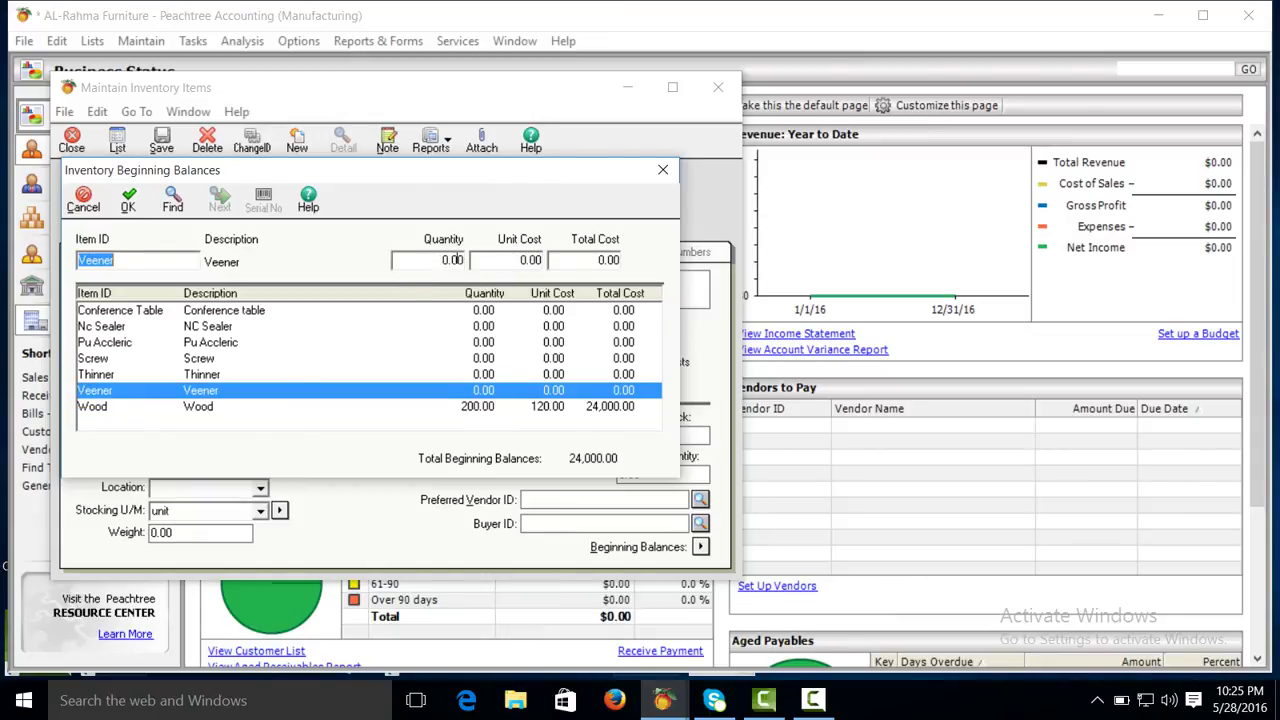
left_click(459, 260)
type("20")
left_click(522, 260)
type("300")
Enter Thinner's beginning balance as a quantity of 20 at a unit cost of 400
left_click(477, 376)
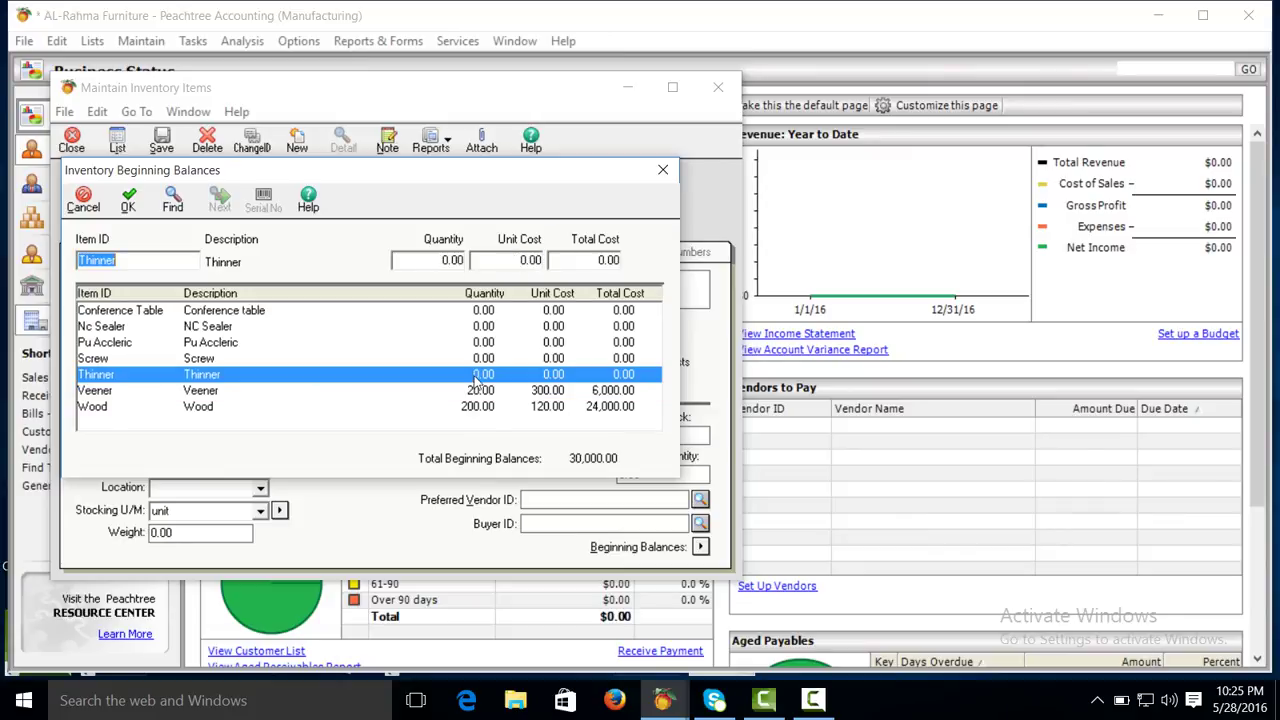
left_click(465, 262)
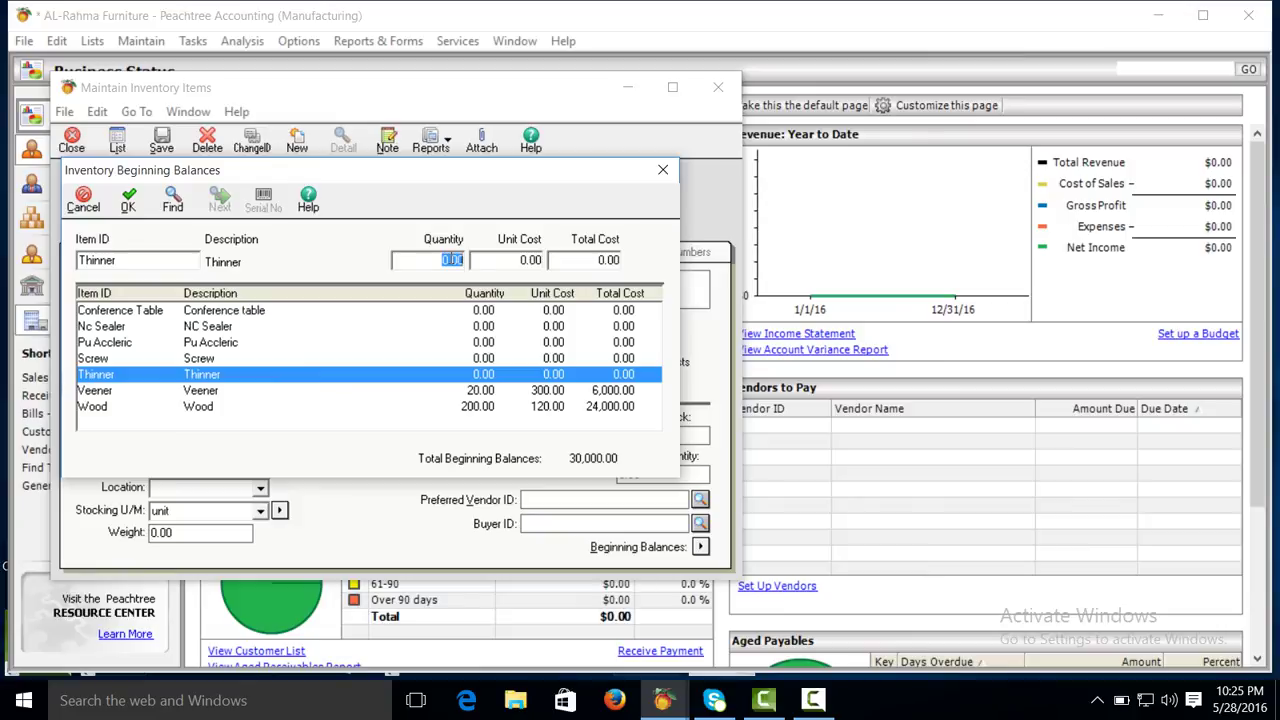
type("20")
left_click(520, 262)
type("400")
Enter Screw's beginning balance as a quantity of 2000 at a unit cost of 2
left_click(480, 358)
left_click(437, 260)
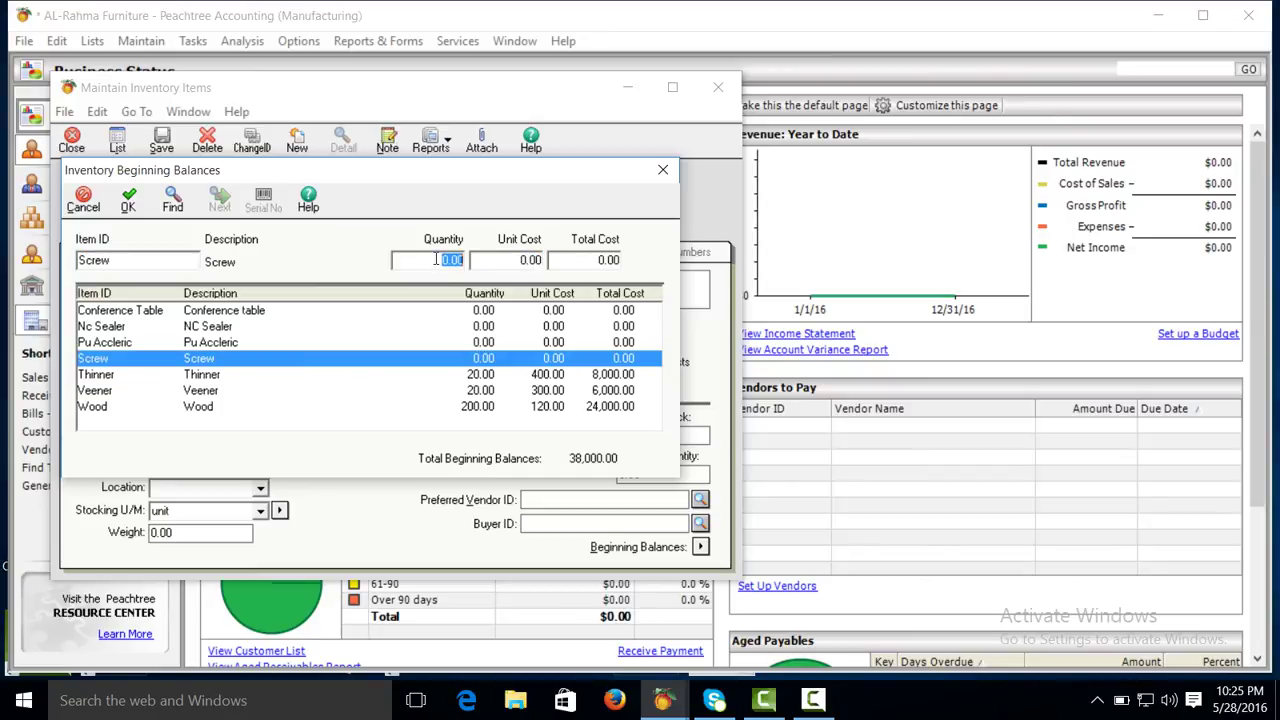
type("2000")
left_click(494, 264)
type("2")
Enter Pu Accleric's beginning balance as a quantity of 200 at a unit cost of 80
left_click(483, 343)
left_click(452, 261)
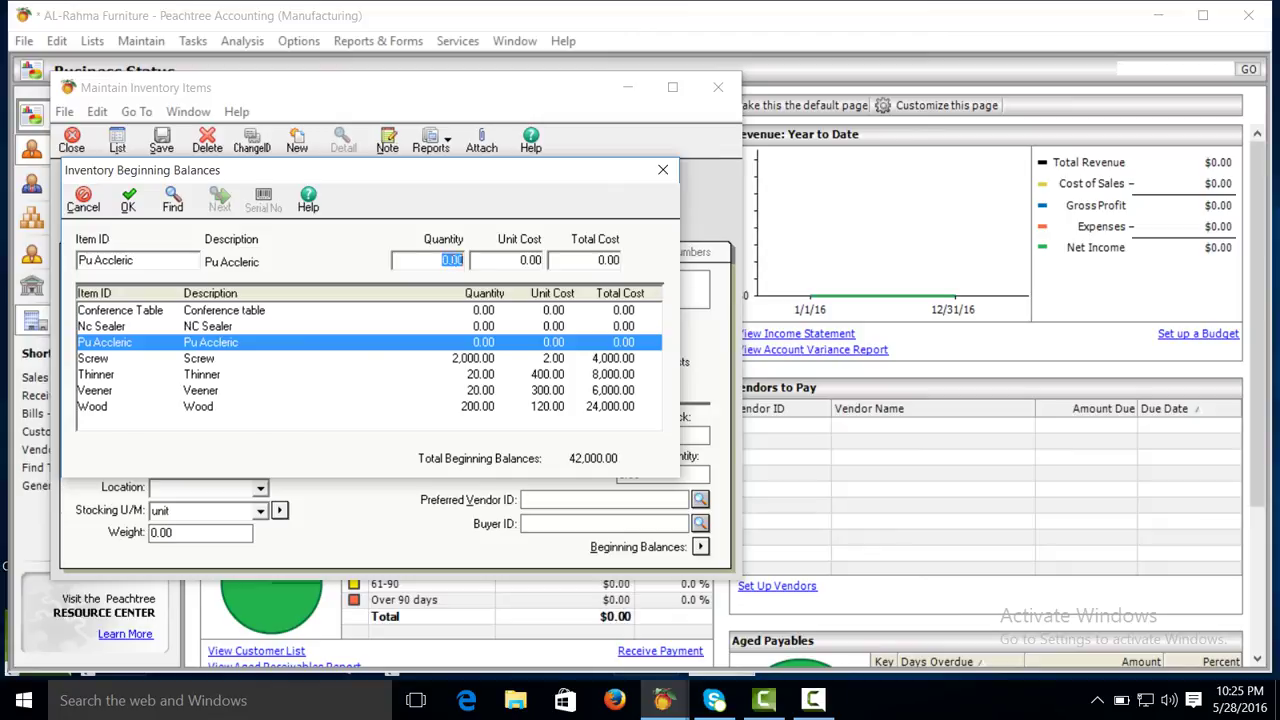
type("200")
left_click(519, 261)
type("80")
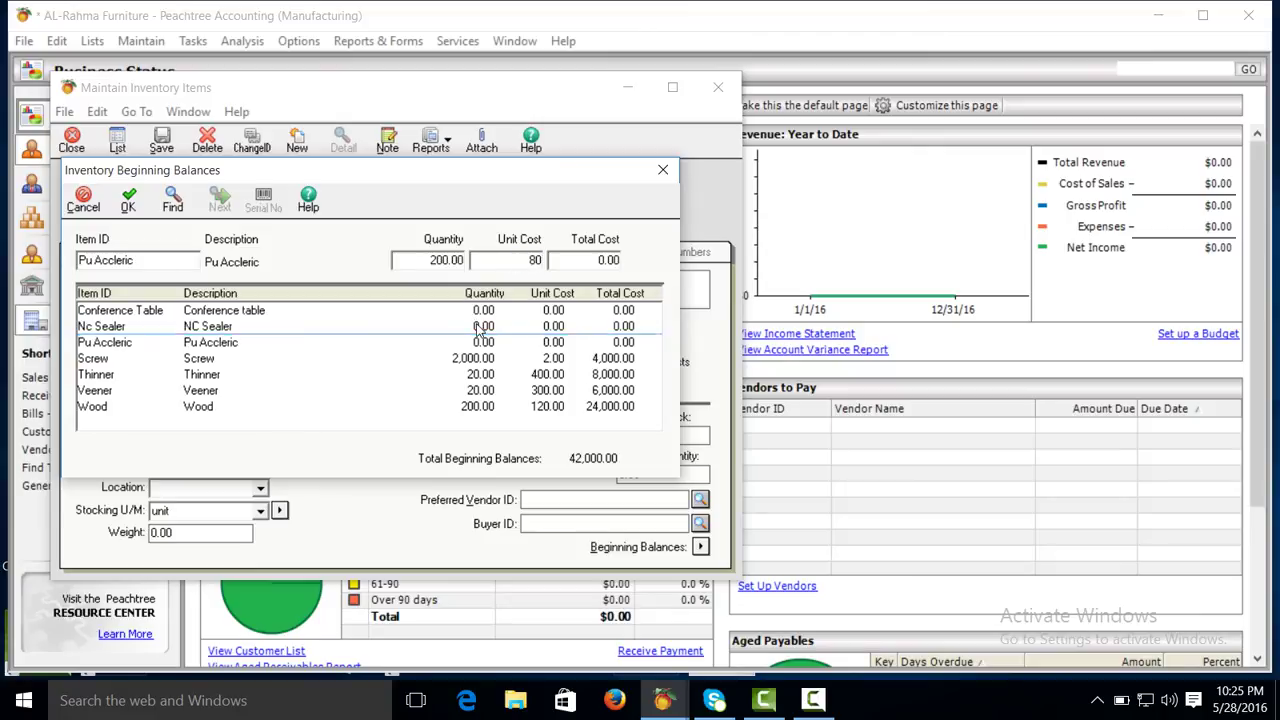
Enter Nc Sealer's beginning balance as a quantity of 300 at a unit cost of 90
left_click(481, 328)
left_click(438, 262)
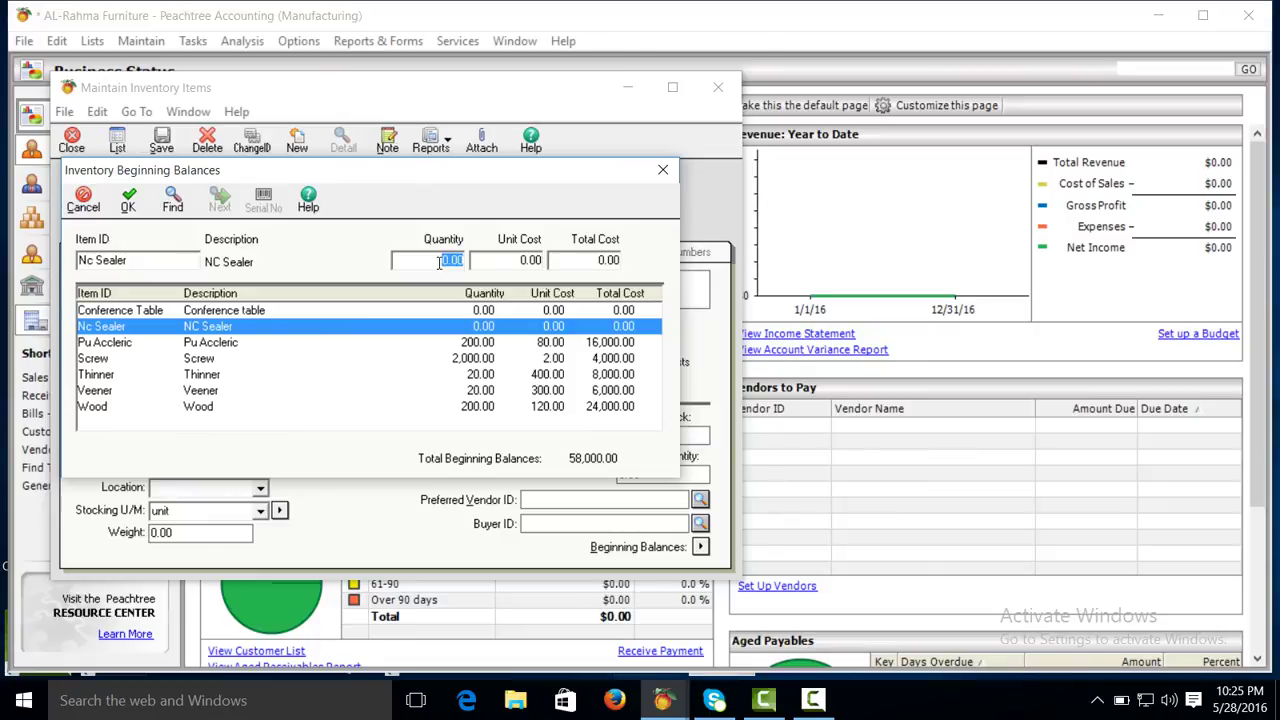
type("300")
left_click(505, 262)
type("90")
Accept the beginning balances, then save the Conference Table item and close the inventory item window
left_click(503, 310)
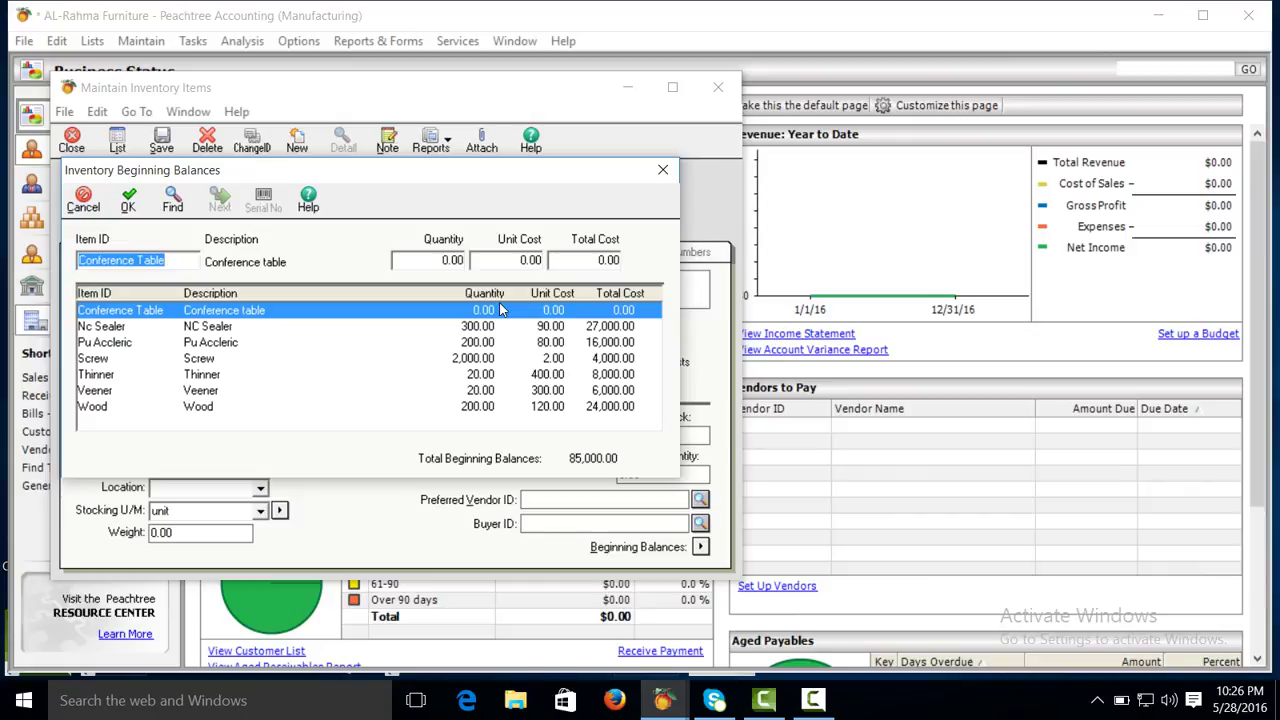
left_click(124, 205)
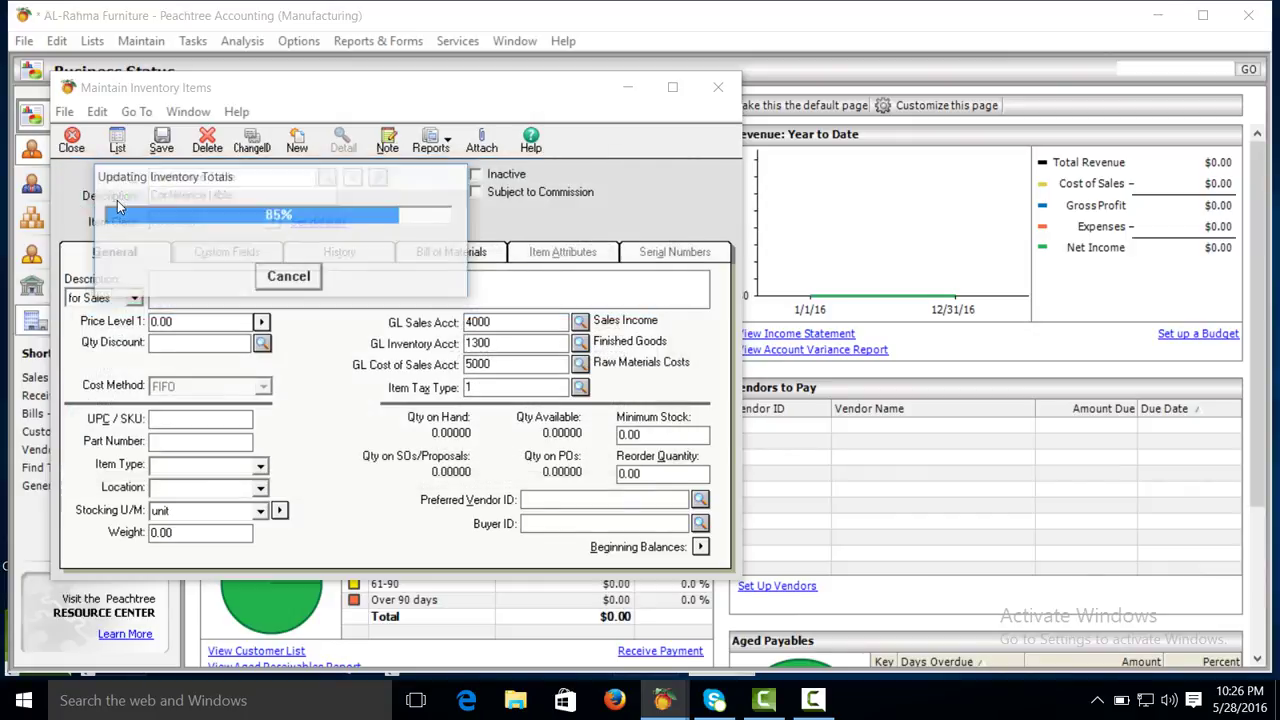
left_click(162, 145)
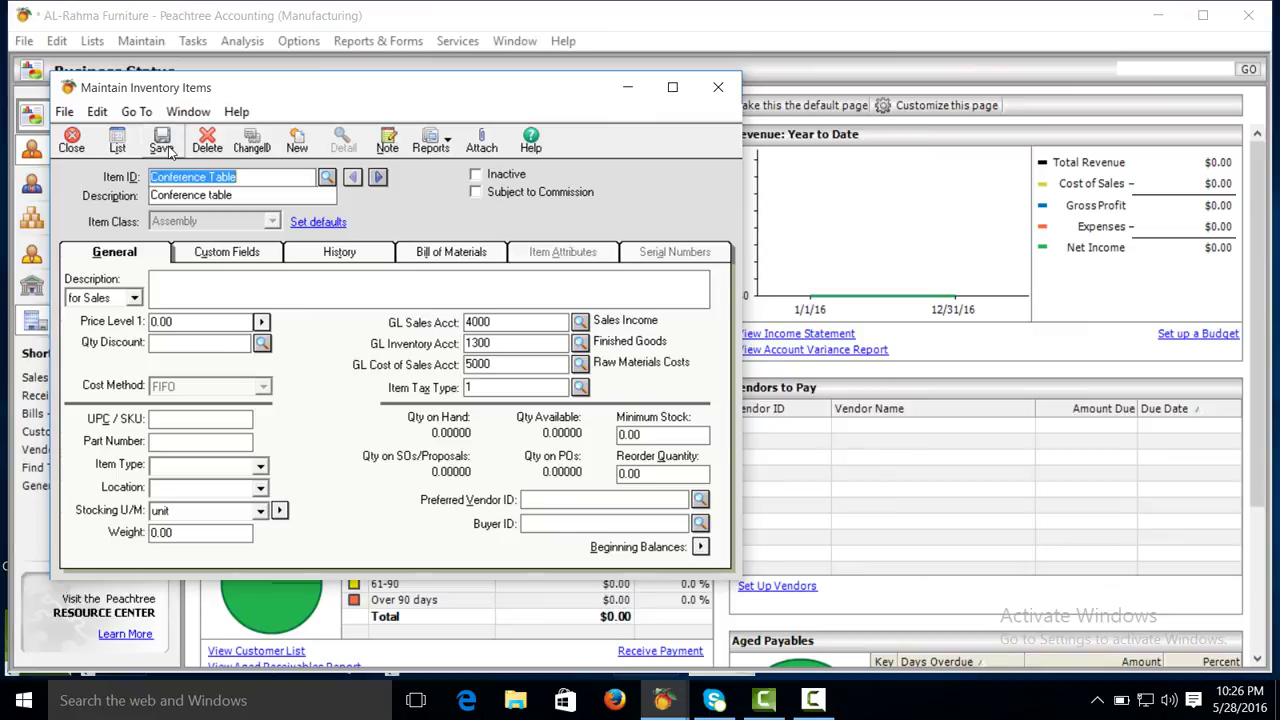
left_click(73, 149)
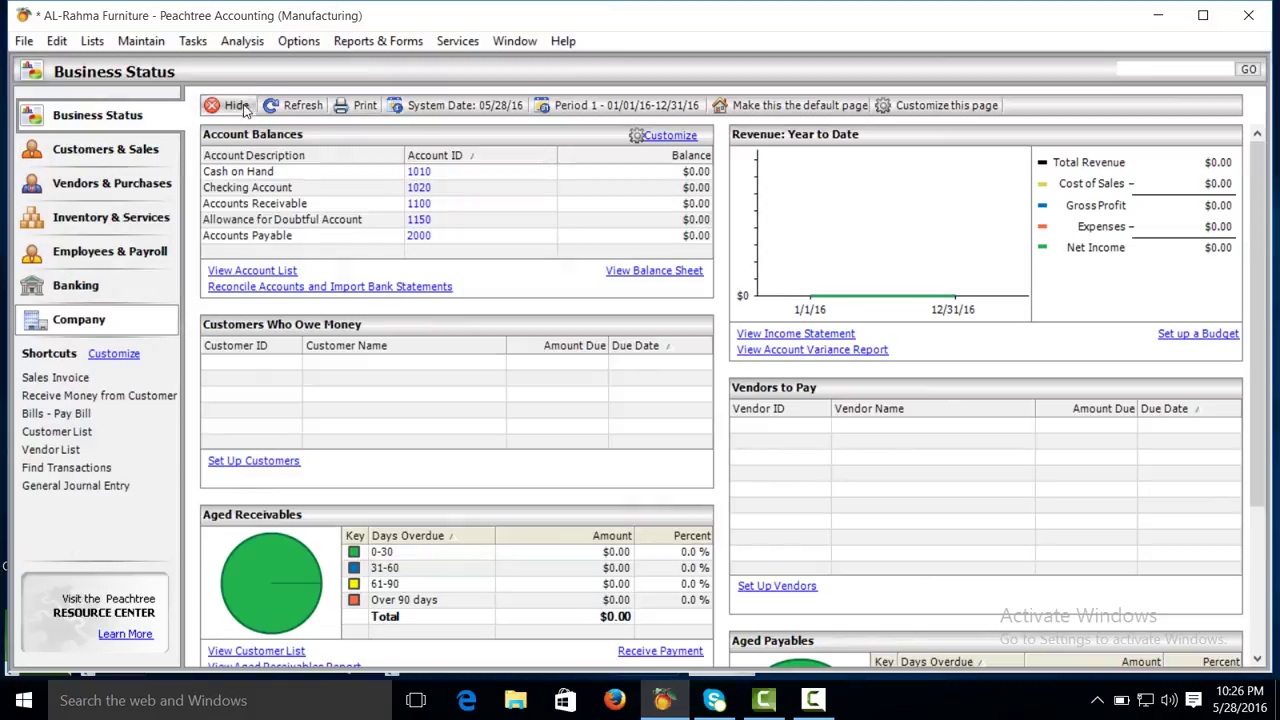
Refresh the business status and view the inventory list with quantities on hand under Inventory & Services
left_click(303, 108)
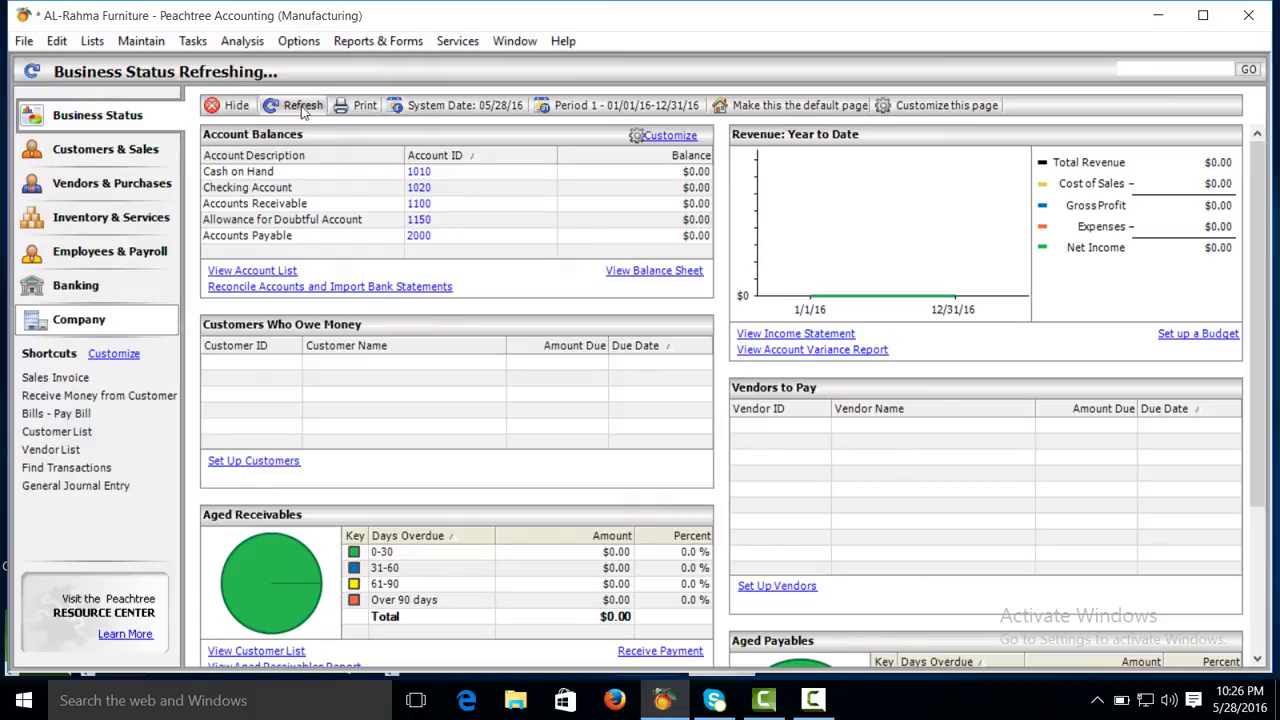
left_click(120, 218)
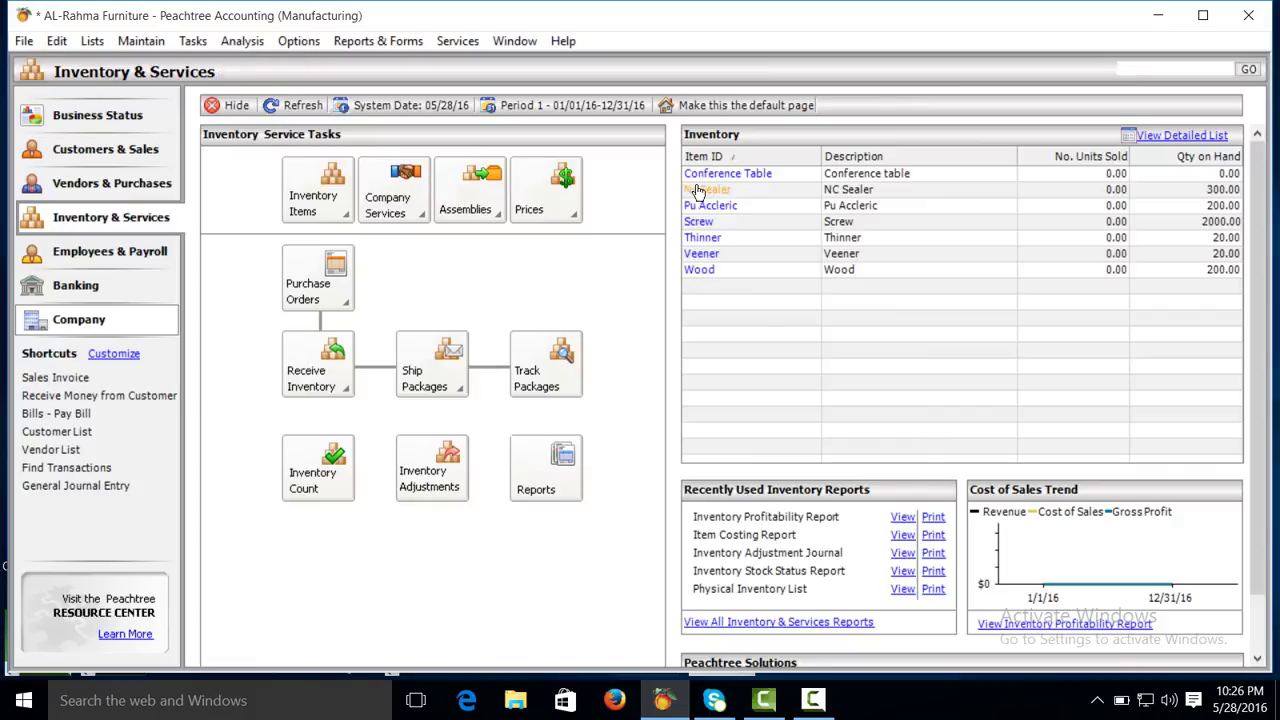
left_click(812, 700)
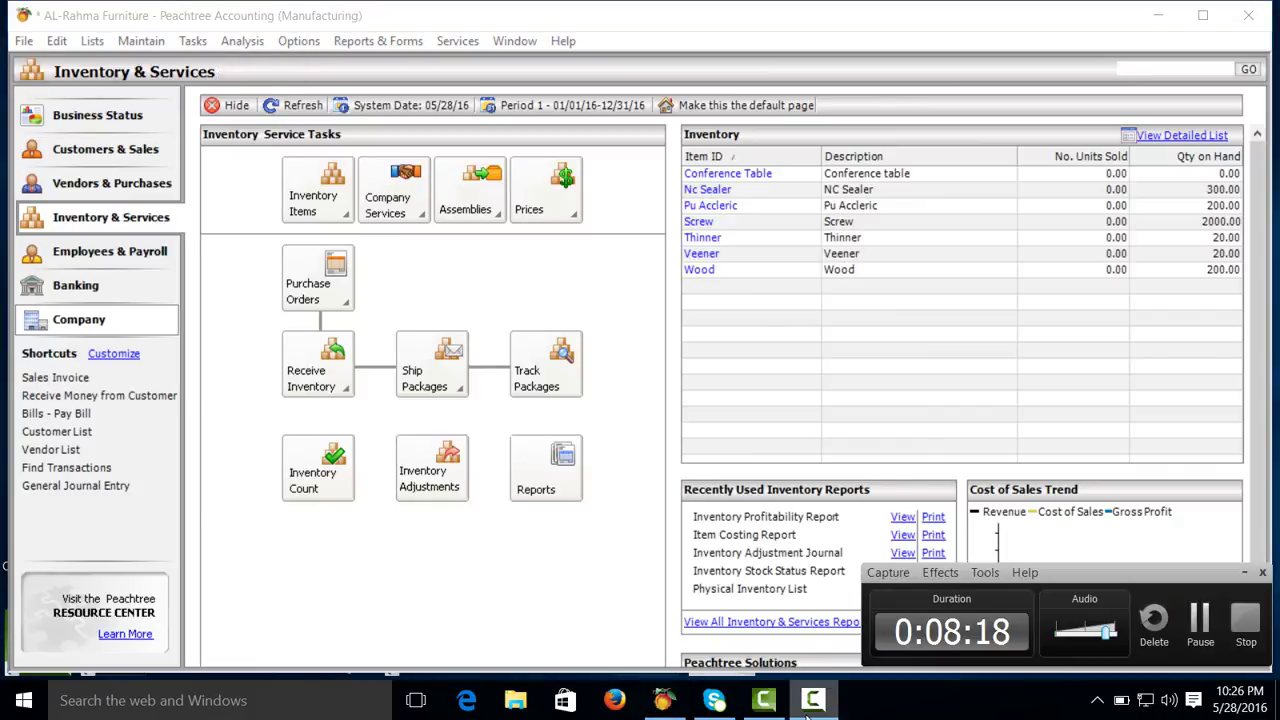
left_click(812, 702)
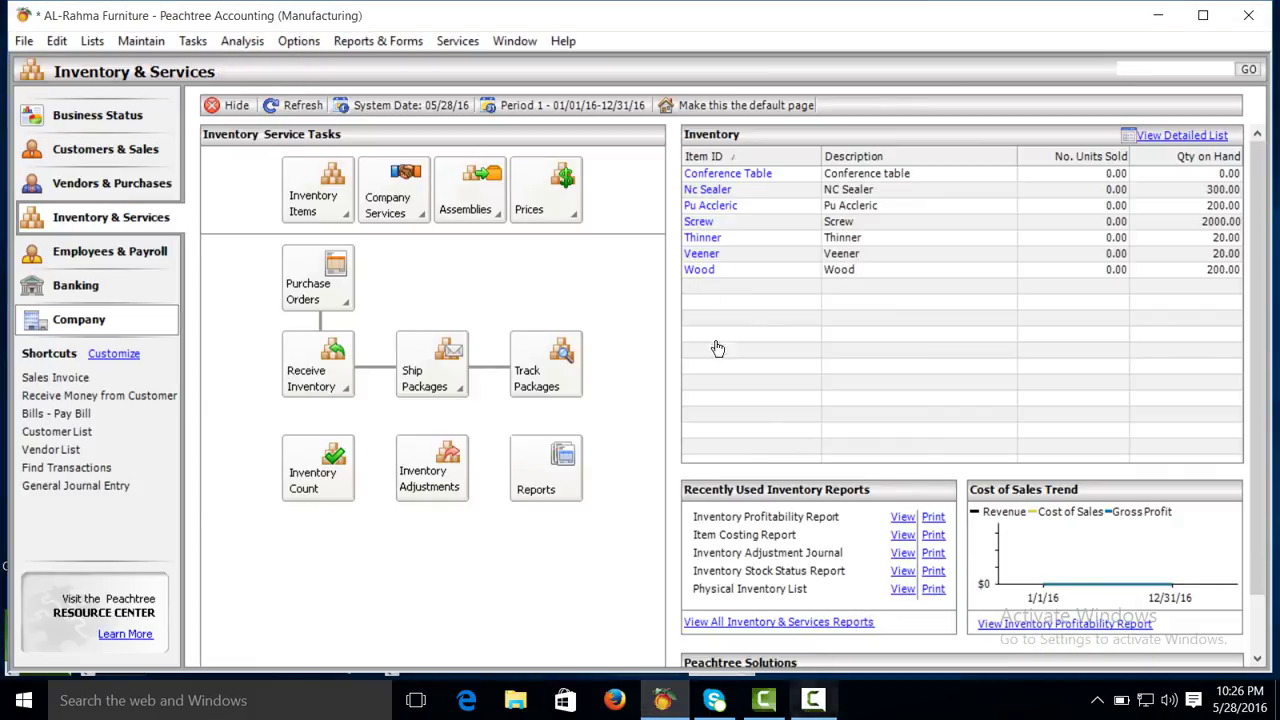
left_click(812, 700)
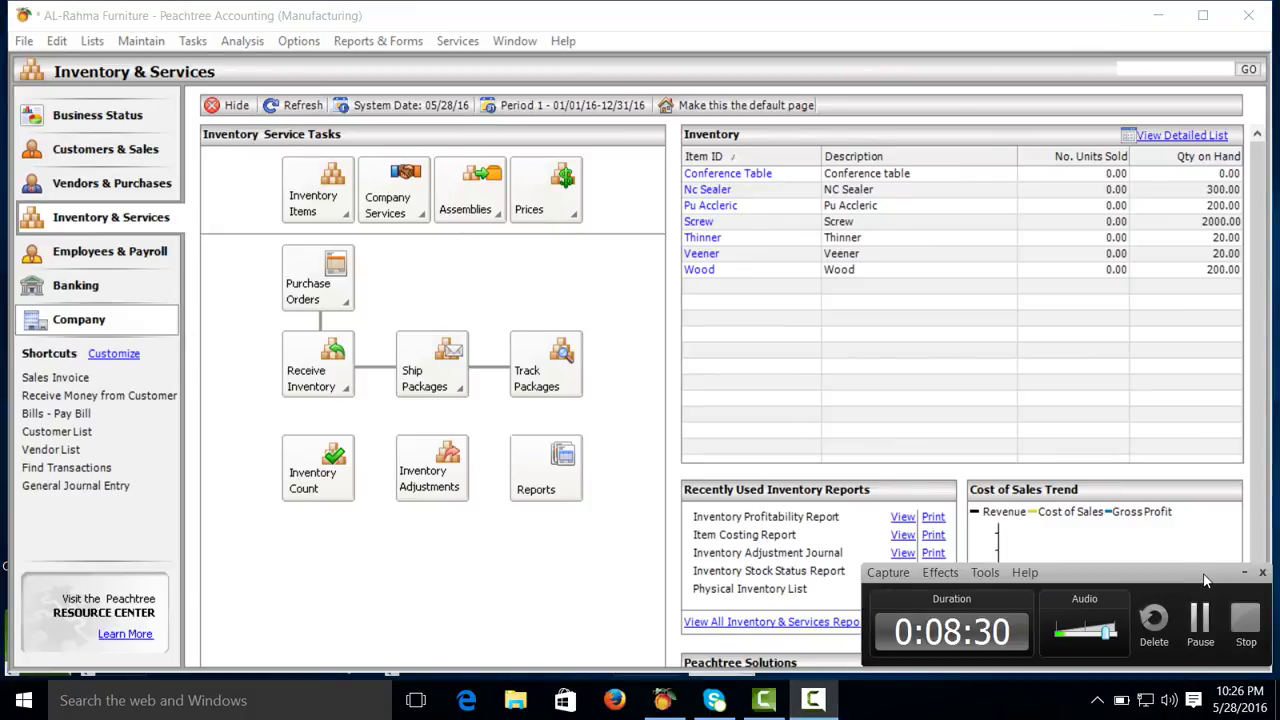